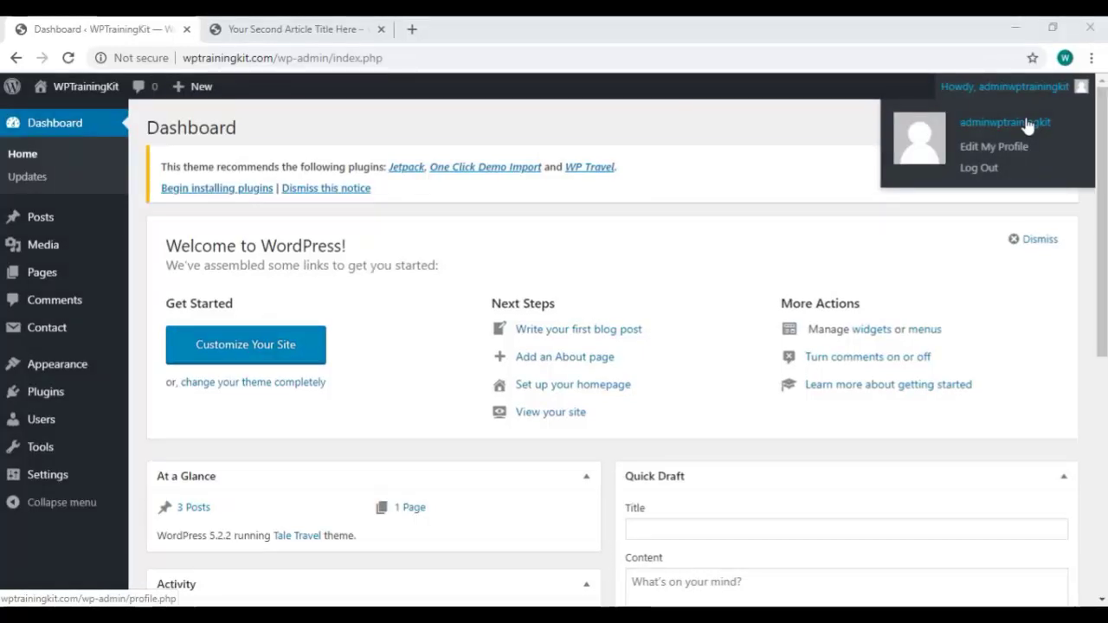
# Open your own profile page from Edit My Profile and look over it
pyautogui.click(1027, 127)
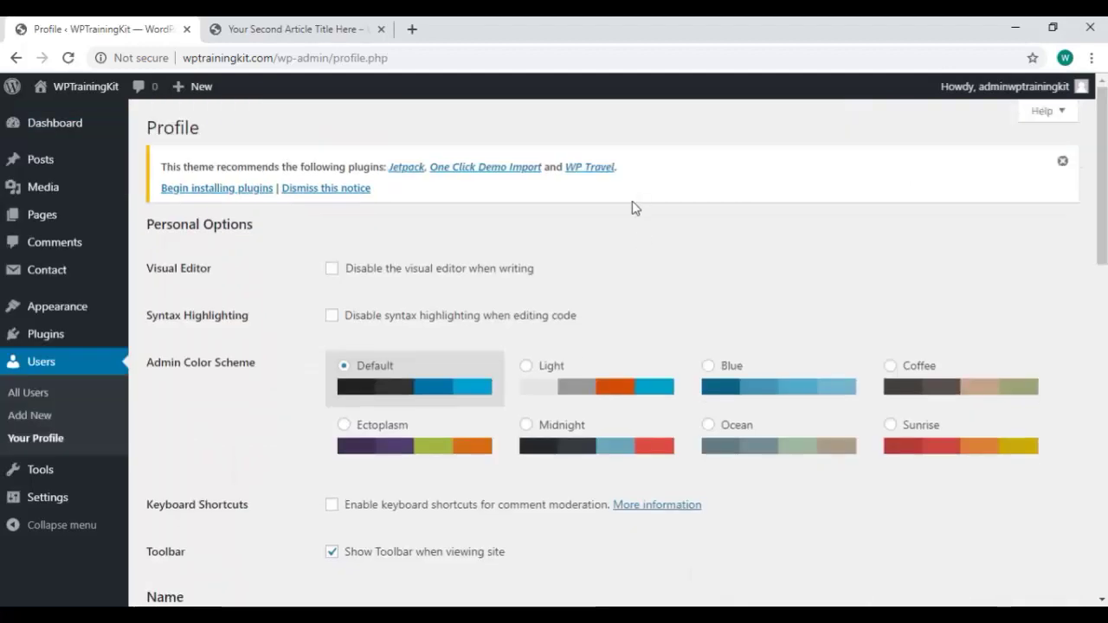
pyautogui.scroll(-2, 524, 251)
pyautogui.scroll(1, 524, 251)
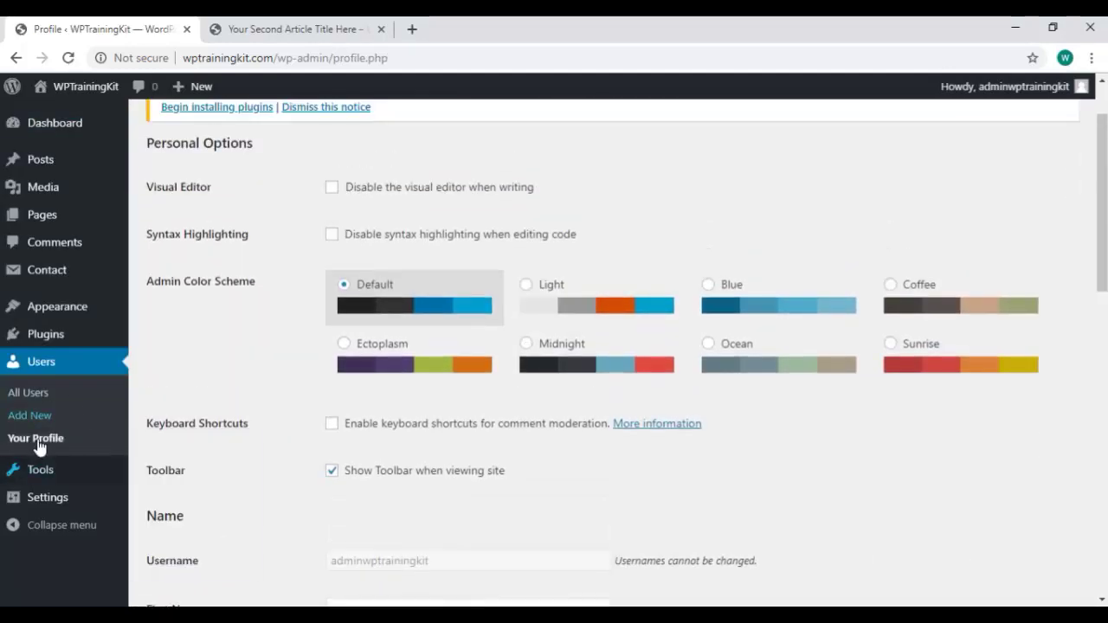
pyautogui.scroll(1, 78, 321)
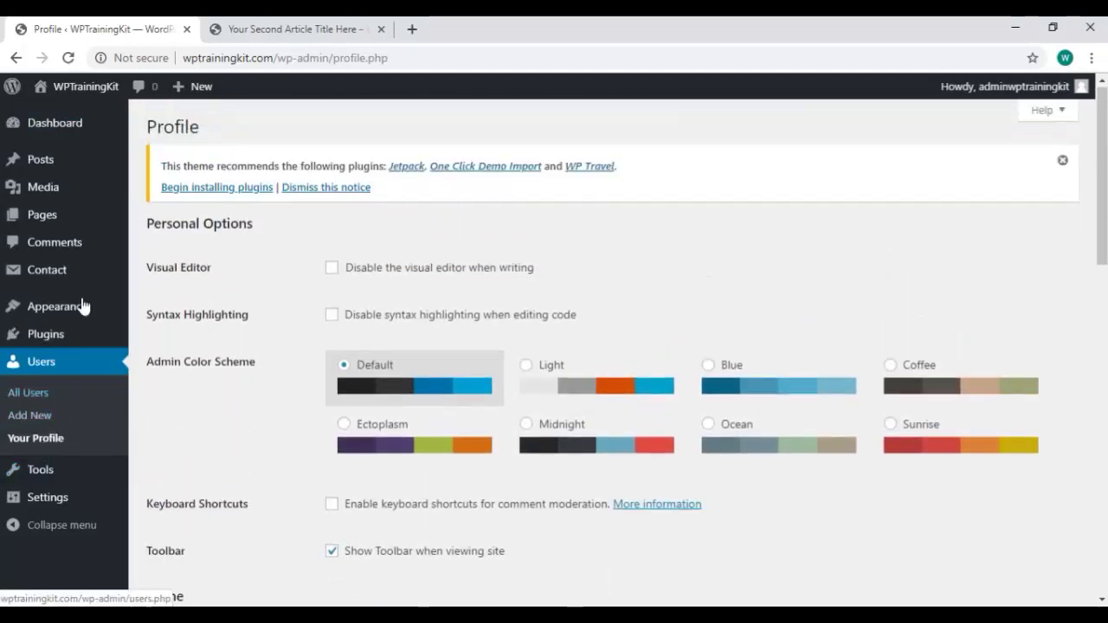
# Reopen Your Profile from the Dashboard and scroll down to the Name and Contact Info fields
pyautogui.click(86, 125)
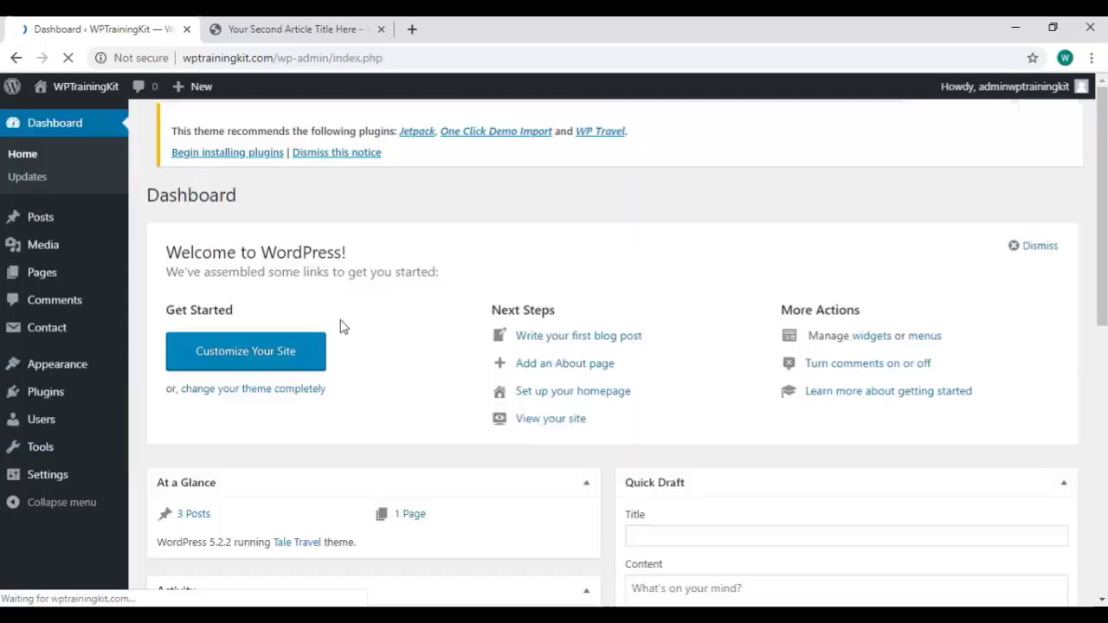
pyautogui.moveTo(40, 362)
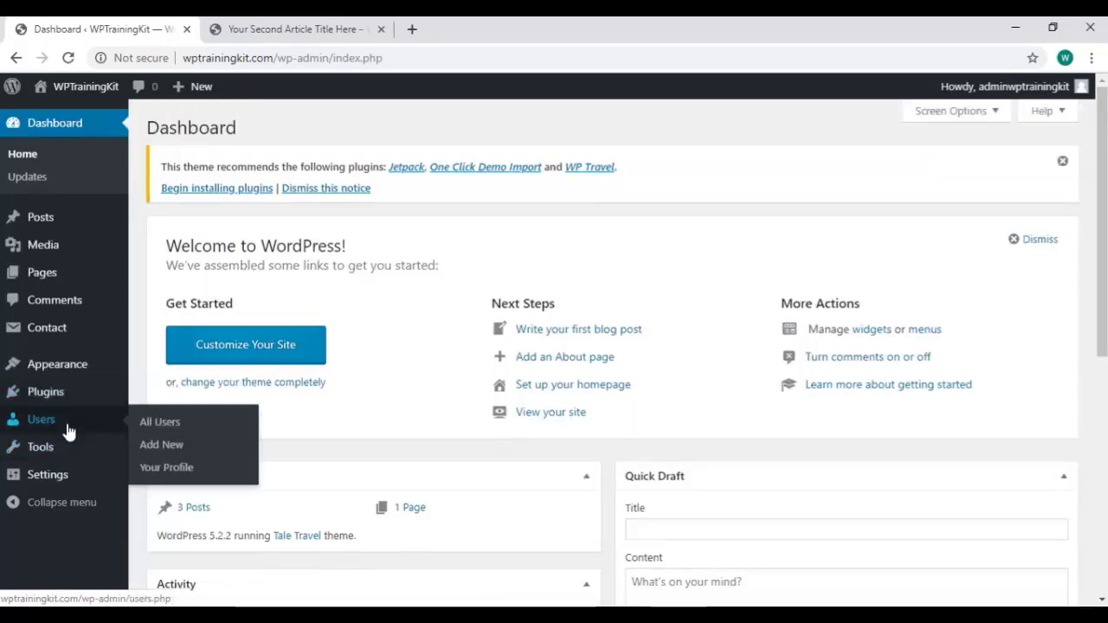
pyautogui.click(161, 444)
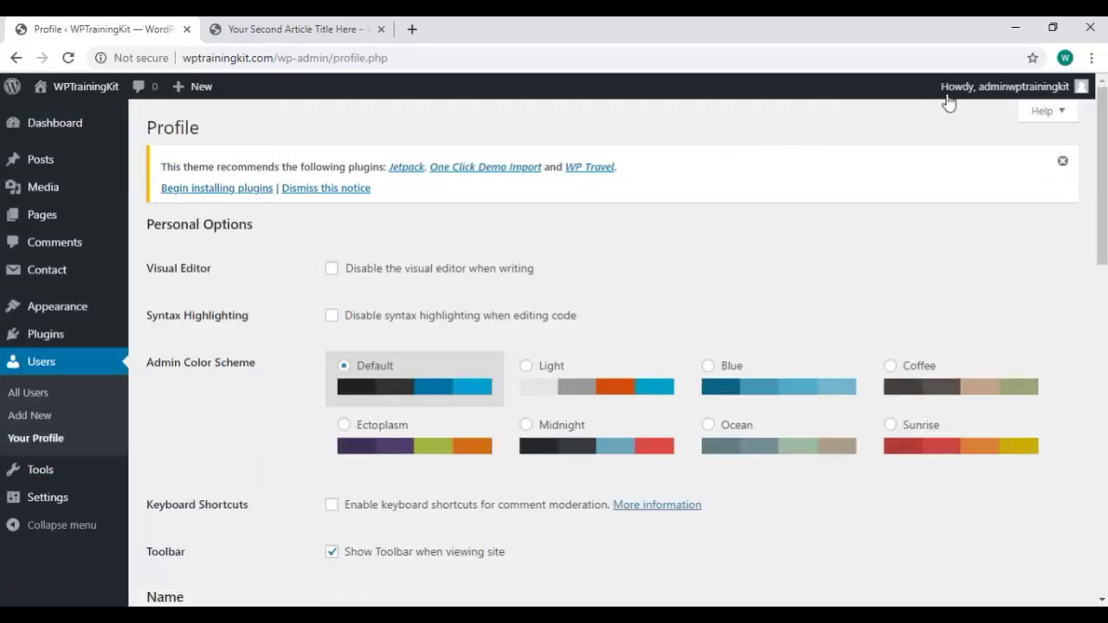
pyautogui.scroll(-3, 459, 327)
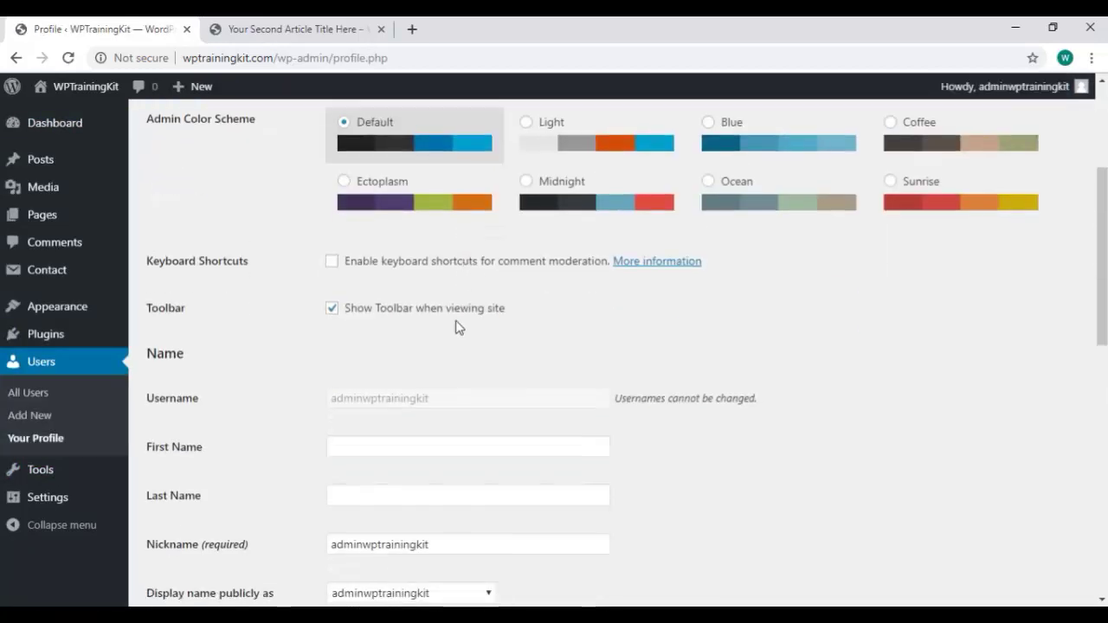
pyautogui.scroll(-1, 459, 327)
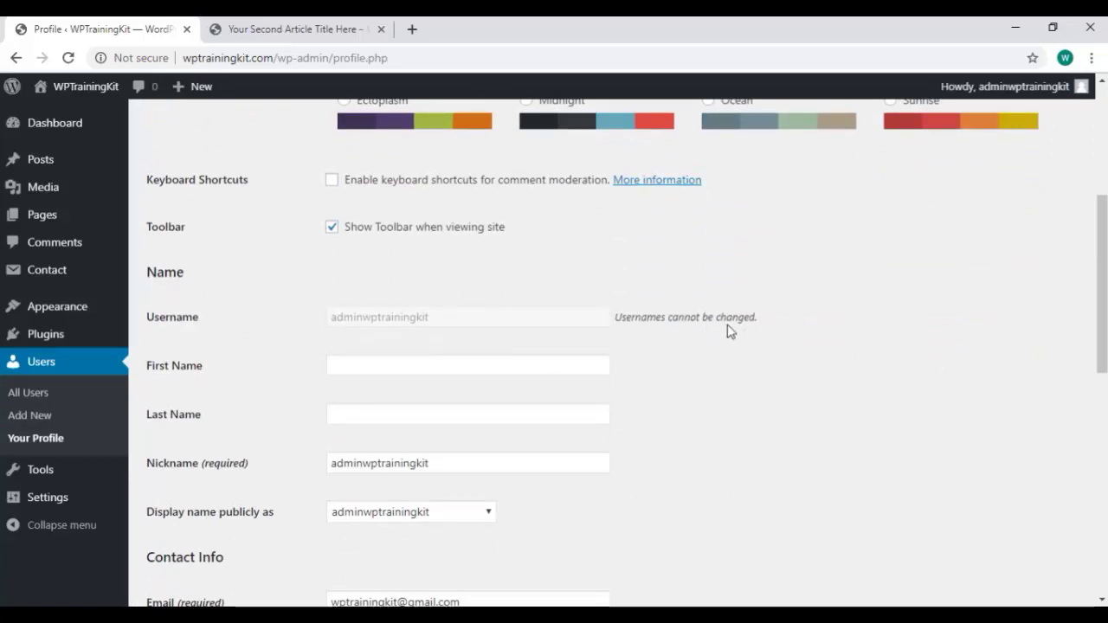
pyautogui.scroll(-1, 726, 329)
pyautogui.scroll(-1, 711, 325)
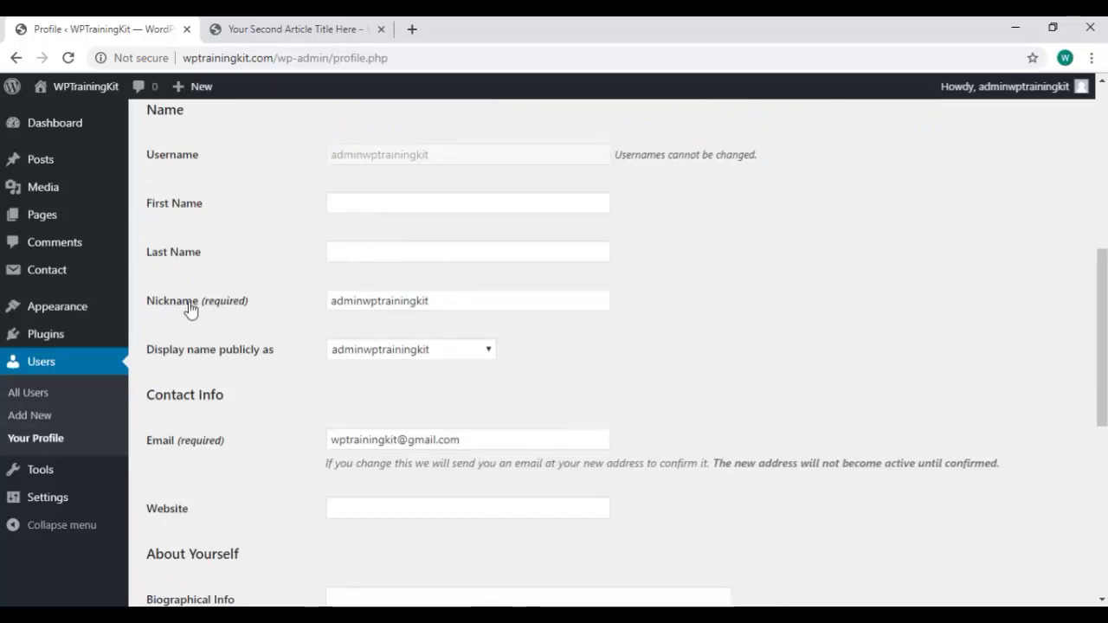
# Select the existing nickname and start typing a replacement, checking the display name choices
pyautogui.click(463, 301)
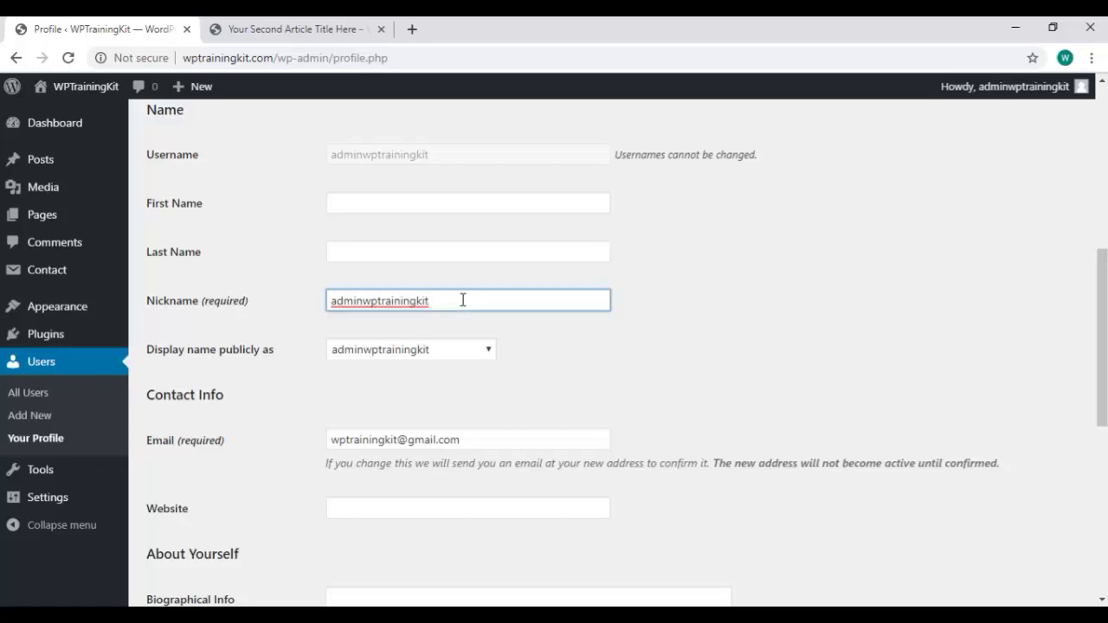
pyautogui.doubleClick(463, 300)
pyautogui.write('admin')
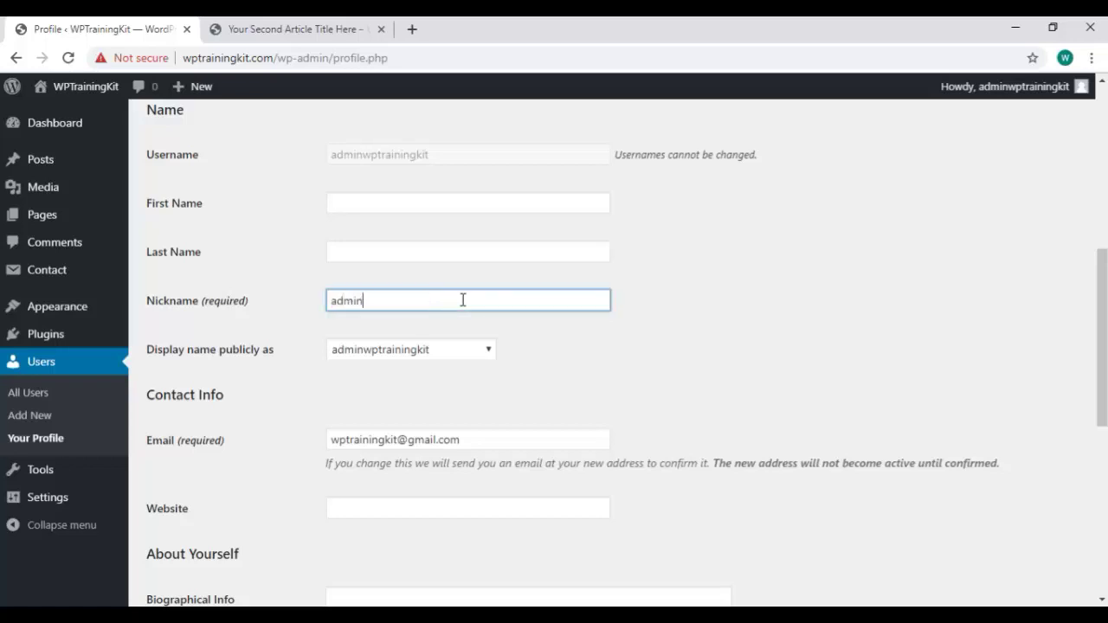
pyautogui.click(486, 355)
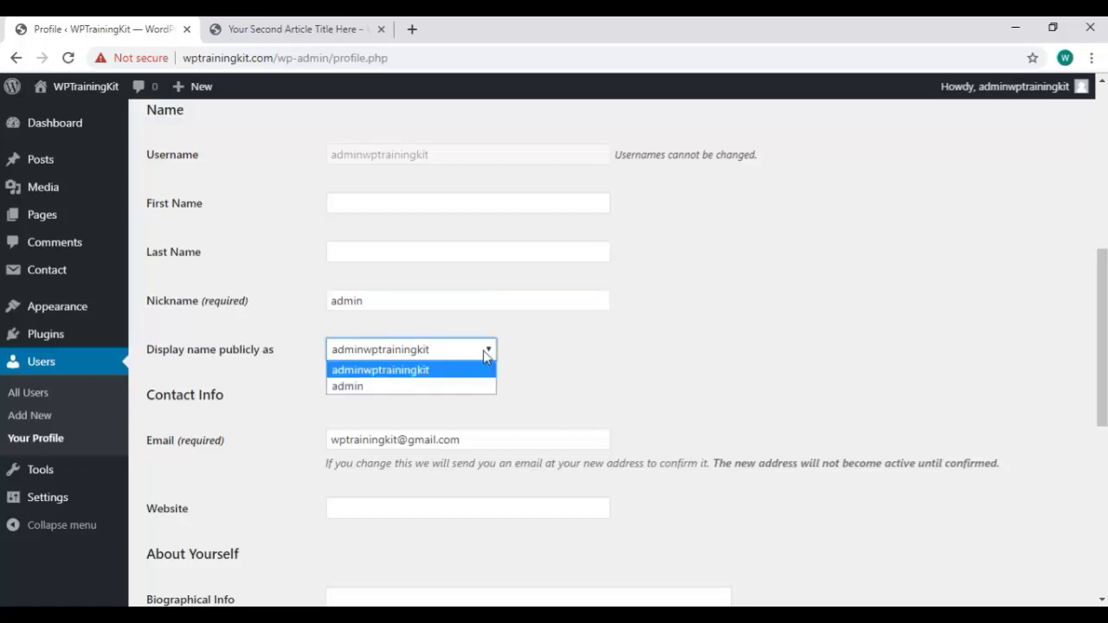
pyautogui.click(448, 300)
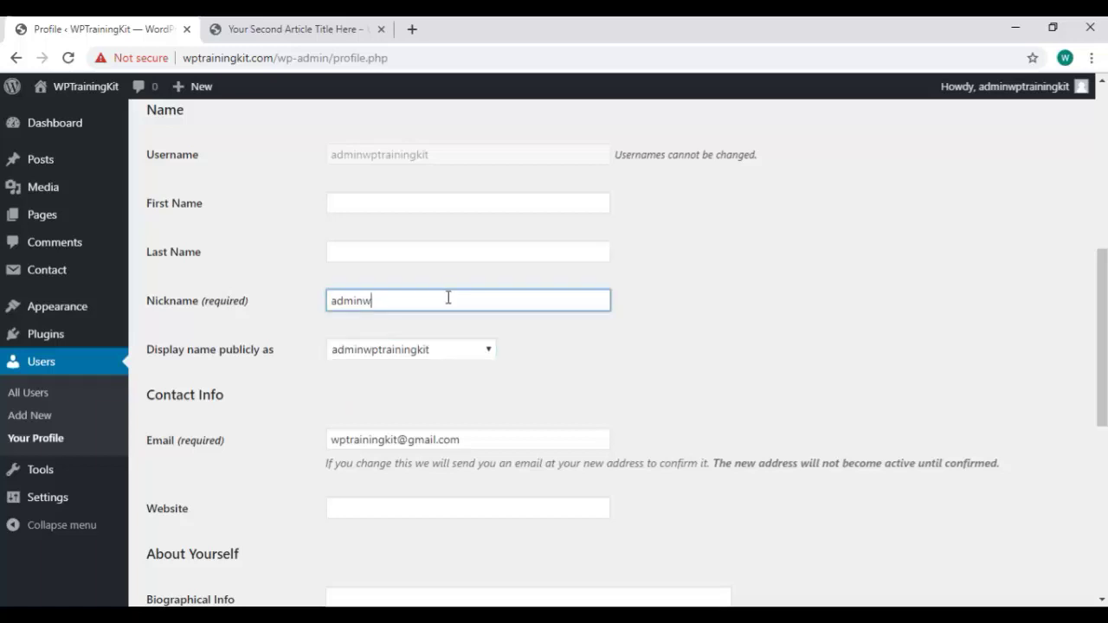
pyautogui.write('trainingki')
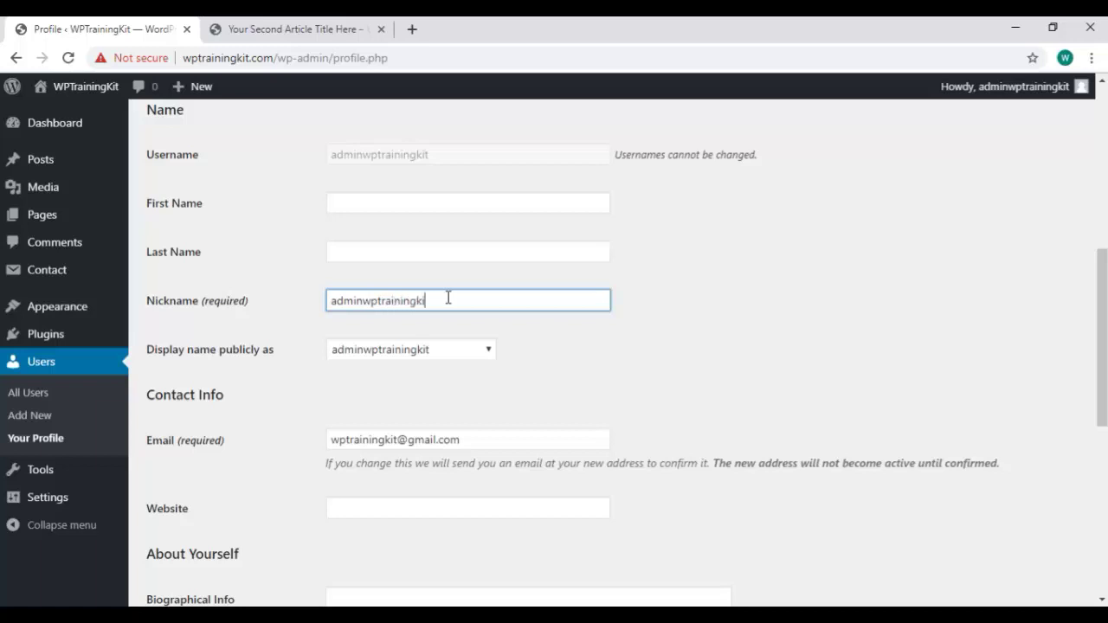
pyautogui.write('.com')
# Set 'Display name publicly as' to admin and reselect the nickname text
pyautogui.click(498, 354)
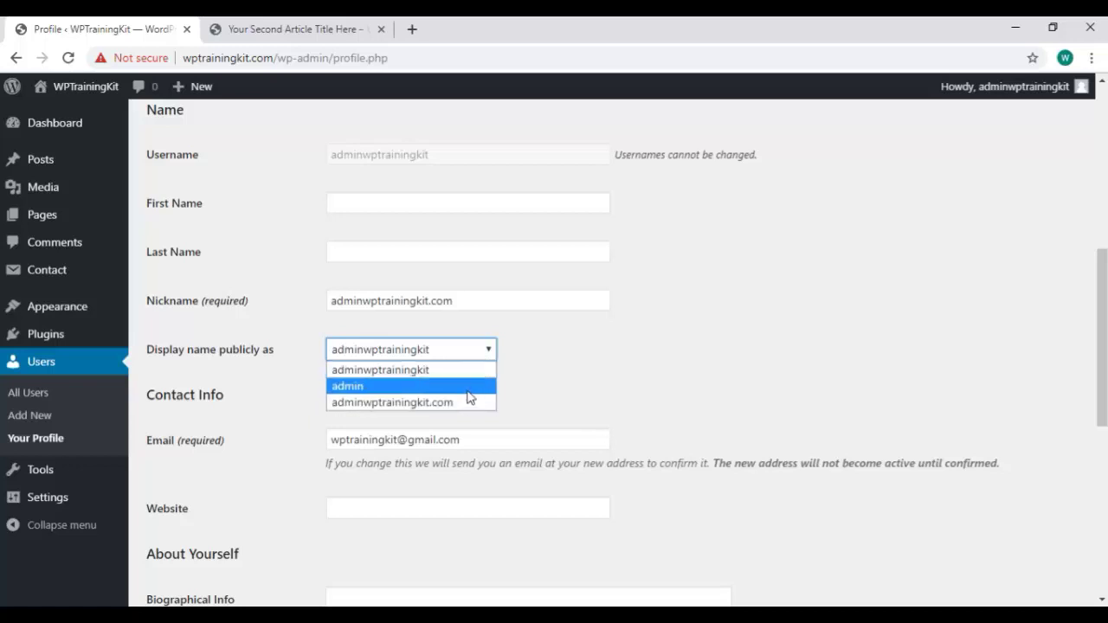
pyautogui.click(479, 303)
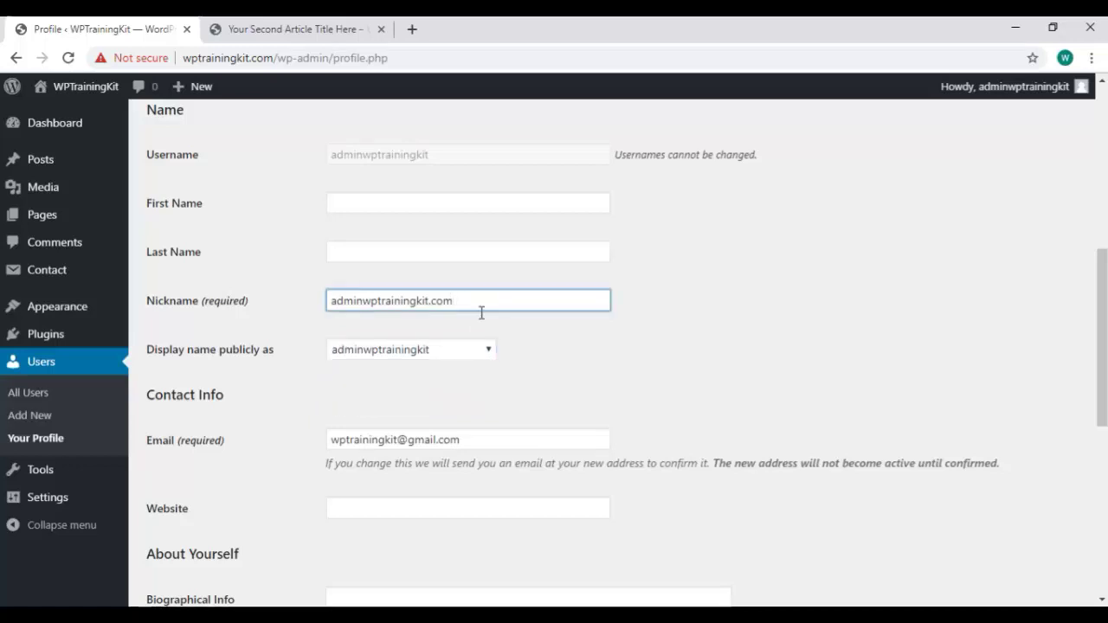
pyautogui.click(483, 351)
pyautogui.click(454, 387)
pyautogui.click(477, 300)
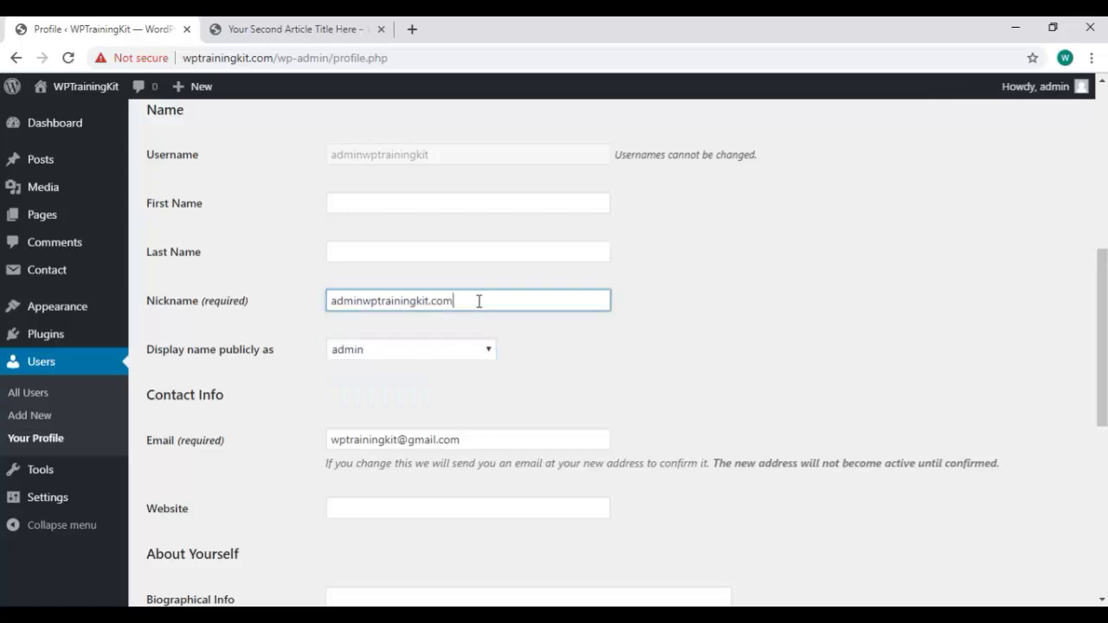
pyautogui.doubleClick(478, 301)
# Retype the nickname as admin and scroll down to the Website field
pyautogui.write('admin')
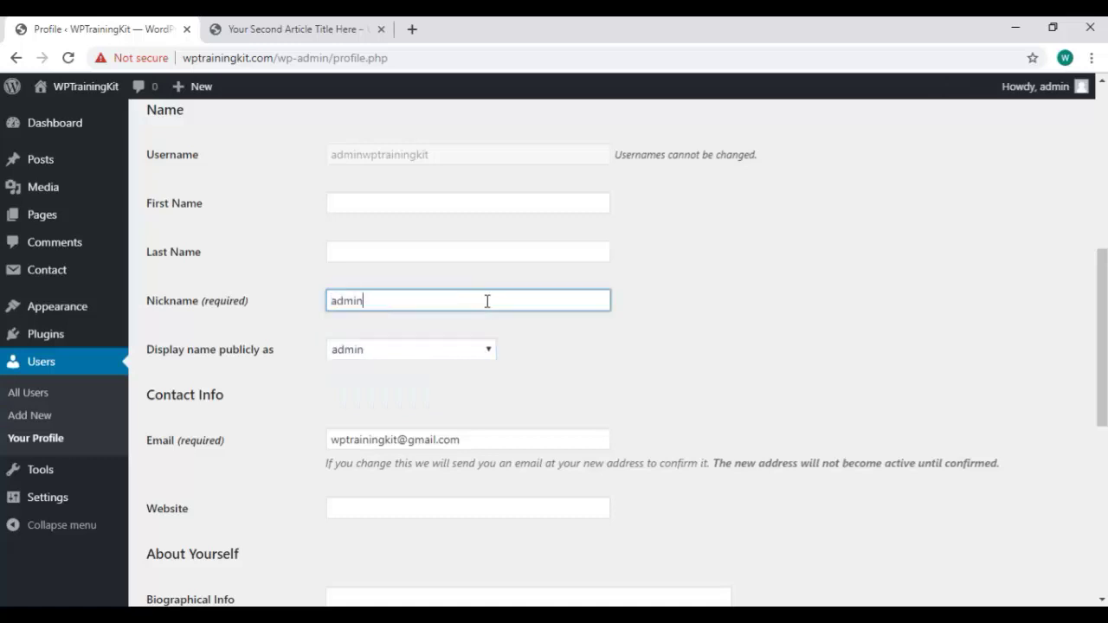
pyautogui.scroll(-1, 635, 364)
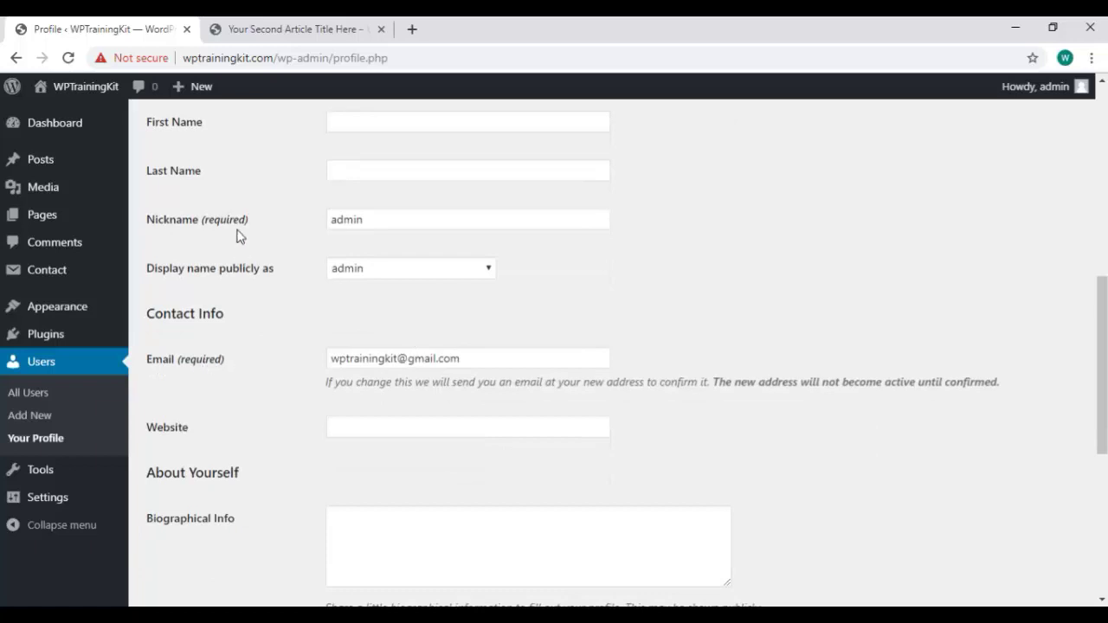
pyautogui.scroll(-1, 681, 321)
pyautogui.scroll(-2, 681, 321)
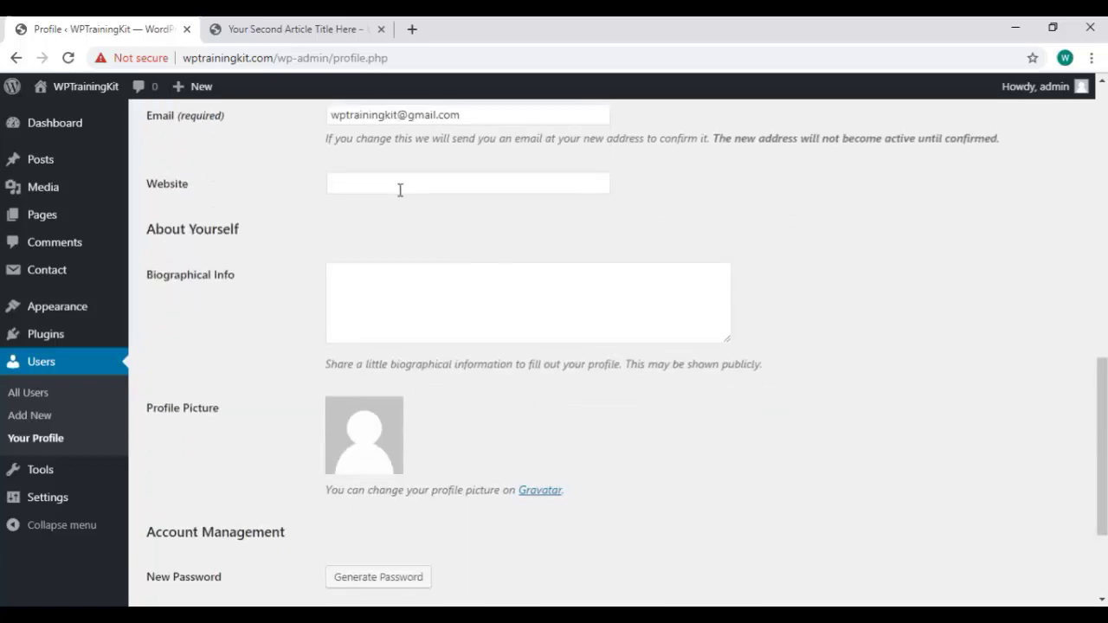
pyautogui.moveTo(275, 57); pyautogui.dragTo(176, 52)
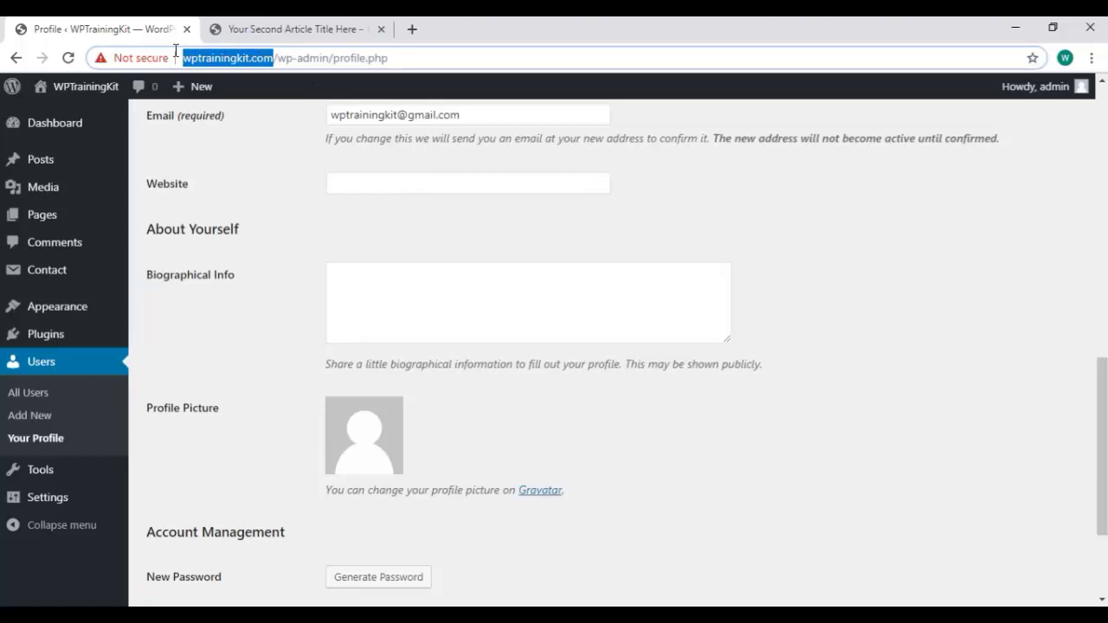
pyautogui.click(376, 180)
pyautogui.write('http://wptrainingkit.com')
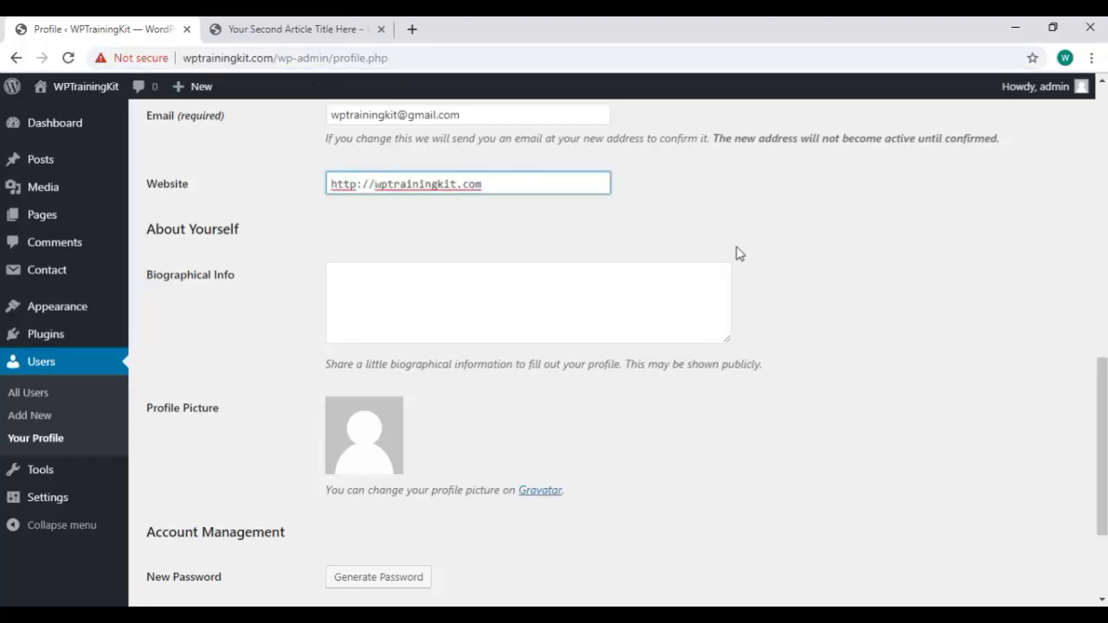
pyautogui.scroll(-1, 707, 310)
pyautogui.scroll(-2, 465, 203)
pyautogui.scroll(1, 437, 245)
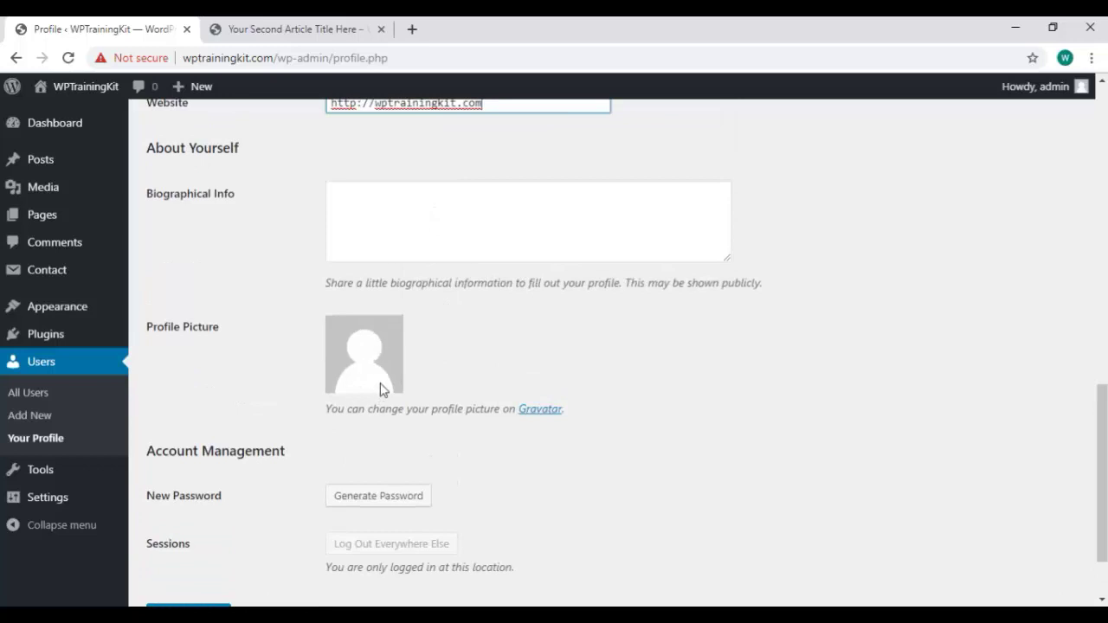
pyautogui.scroll(-1, 485, 373)
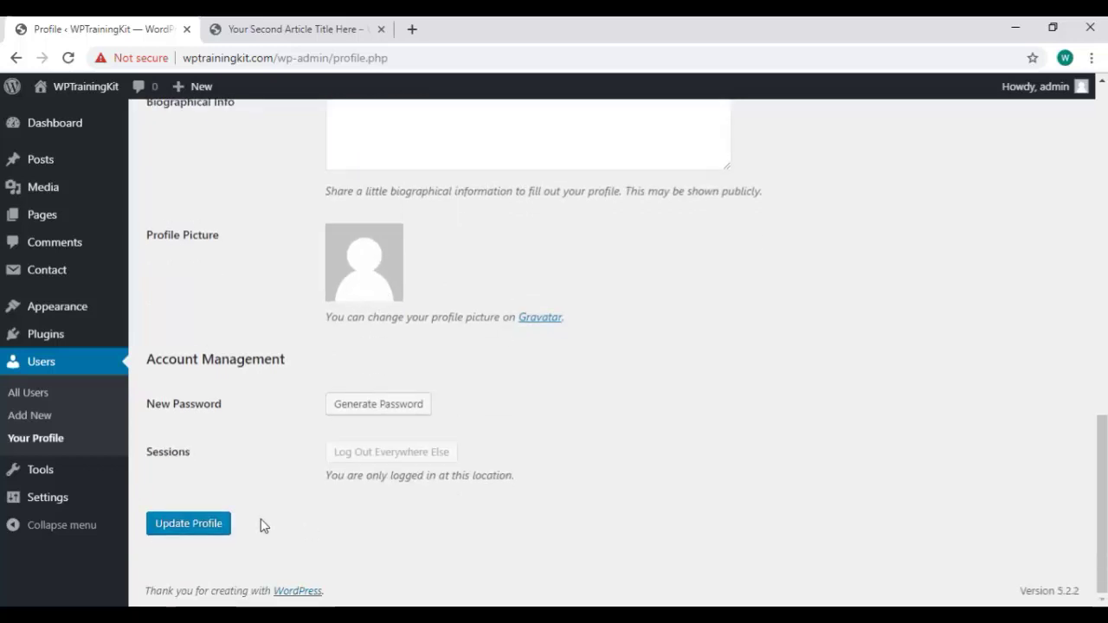
pyautogui.click(185, 524)
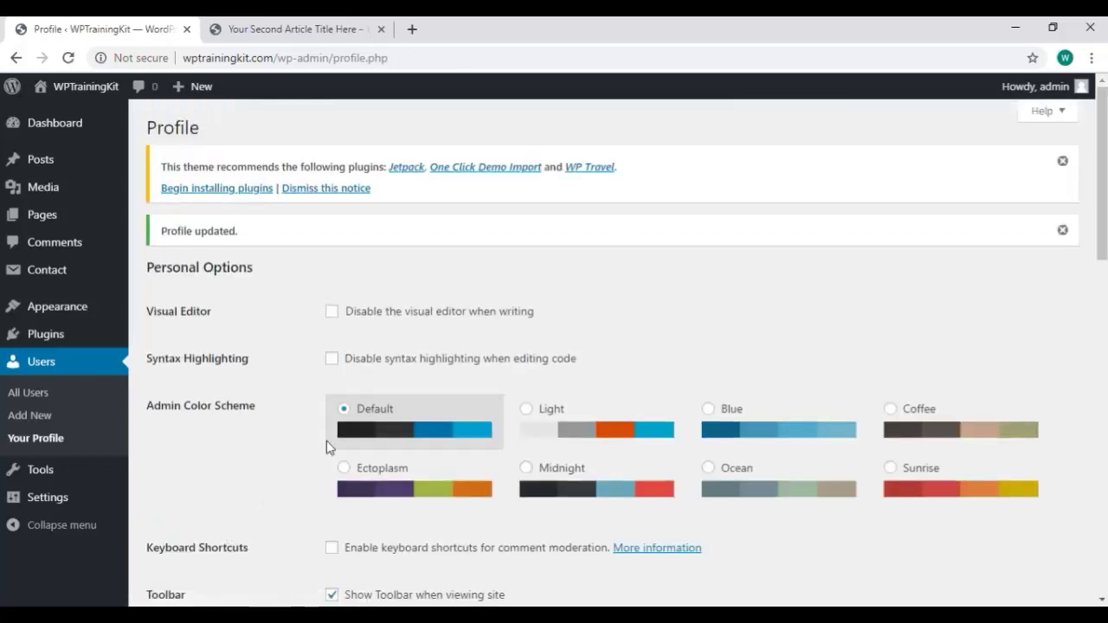
pyautogui.scroll(-7, 525, 307)
pyautogui.scroll(-1, 525, 306)
pyautogui.scroll(-3, 525, 306)
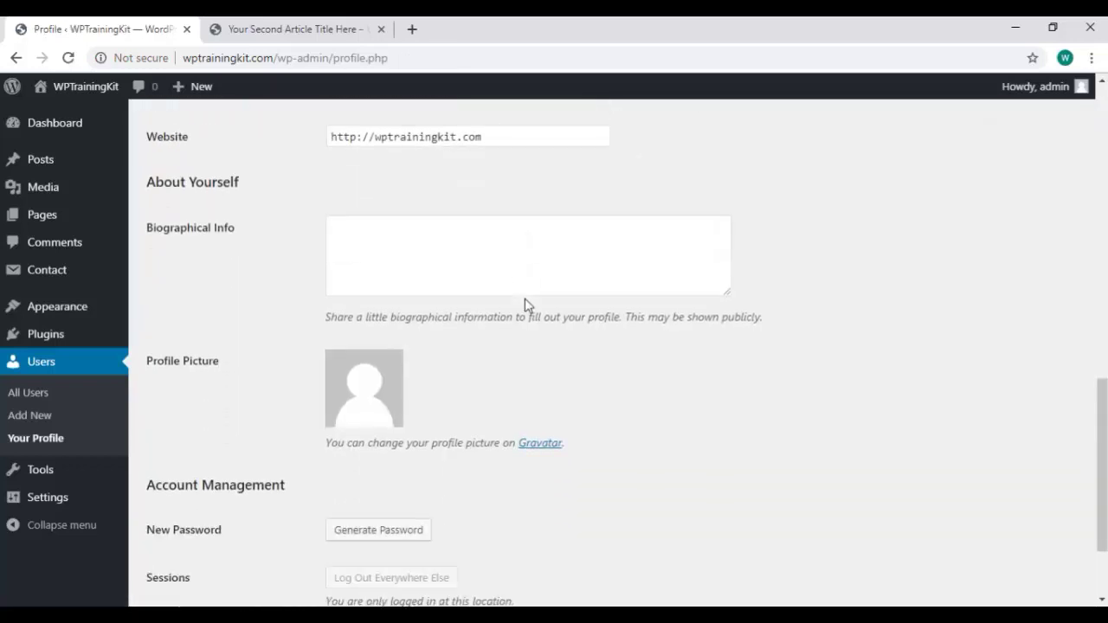
pyautogui.scroll(-2, 525, 306)
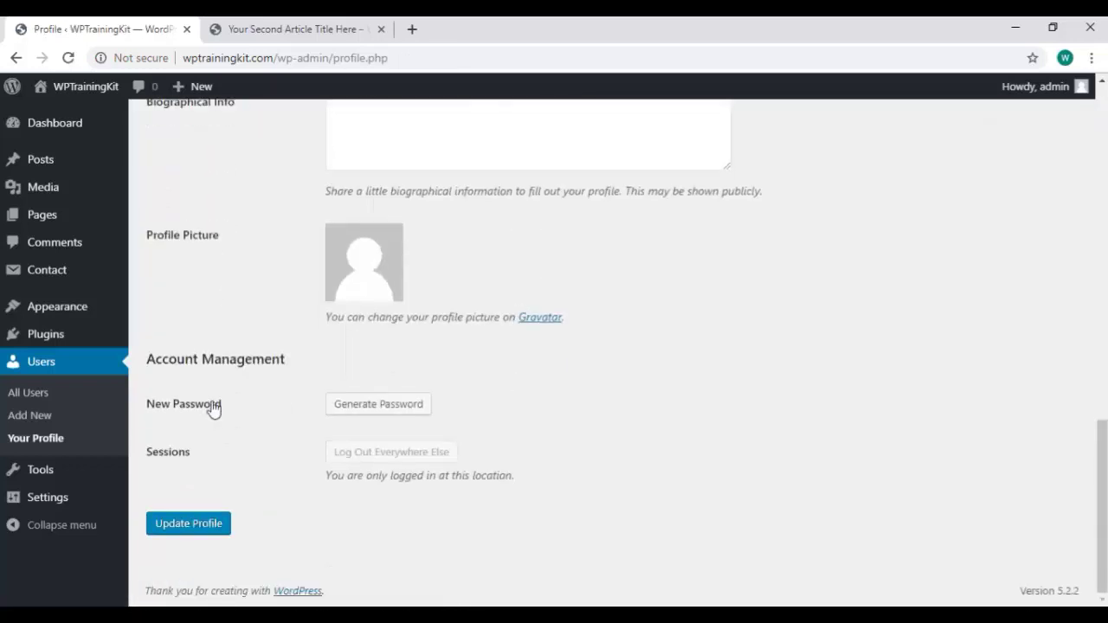
pyautogui.click(376, 418)
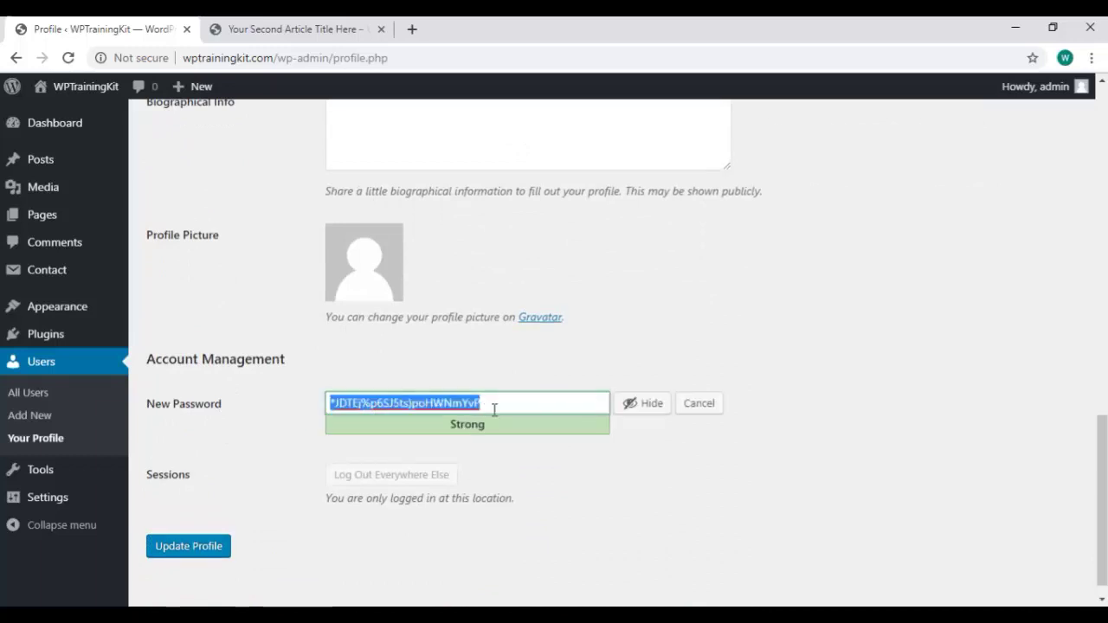
pyautogui.click(635, 412)
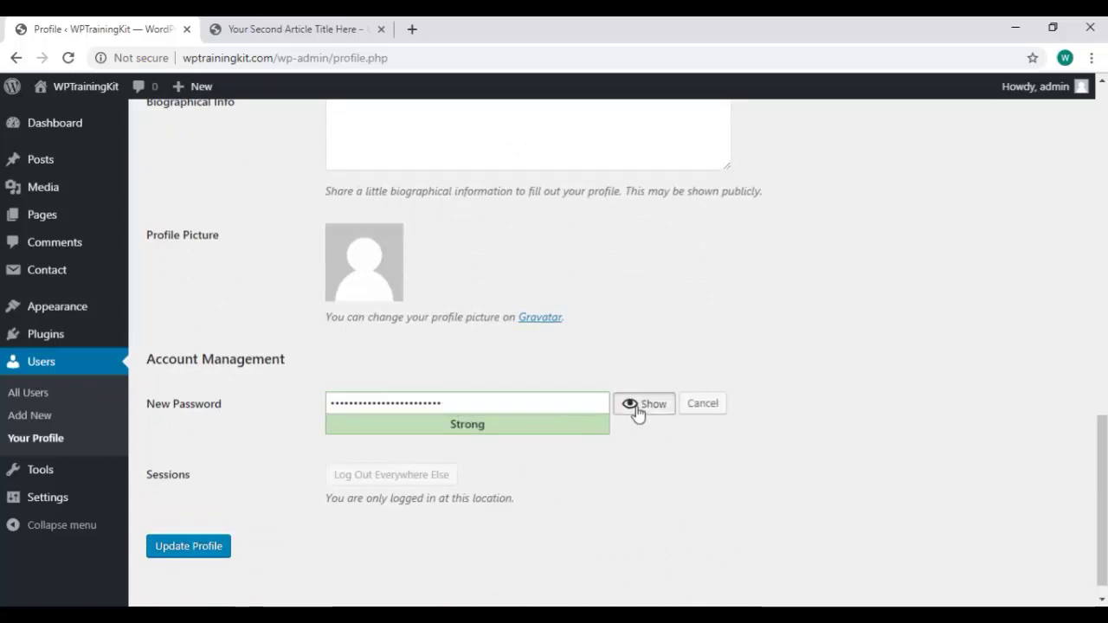
pyautogui.write('yourn')
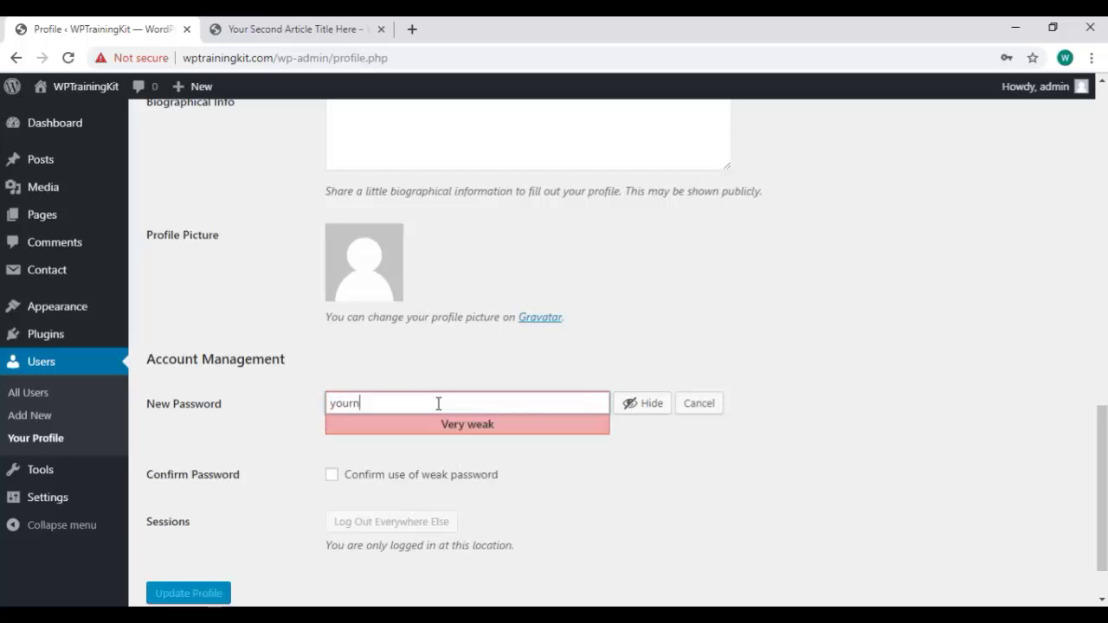
pyautogui.write('passwordhere')
pyautogui.click(710, 404)
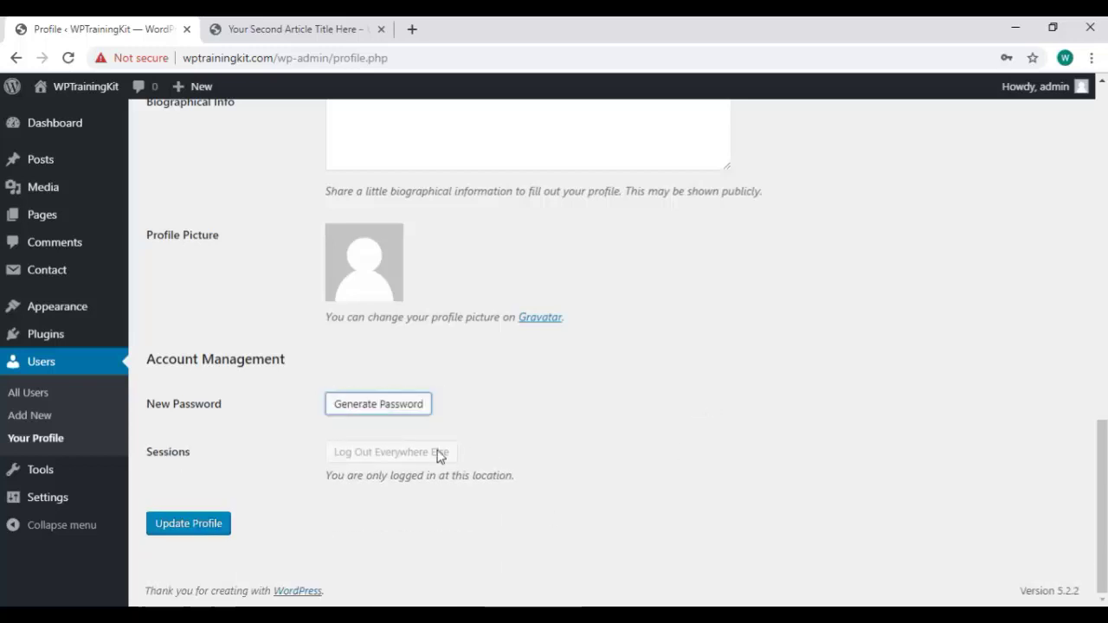
pyautogui.scroll(10, 507, 365)
pyautogui.scroll(3, 507, 365)
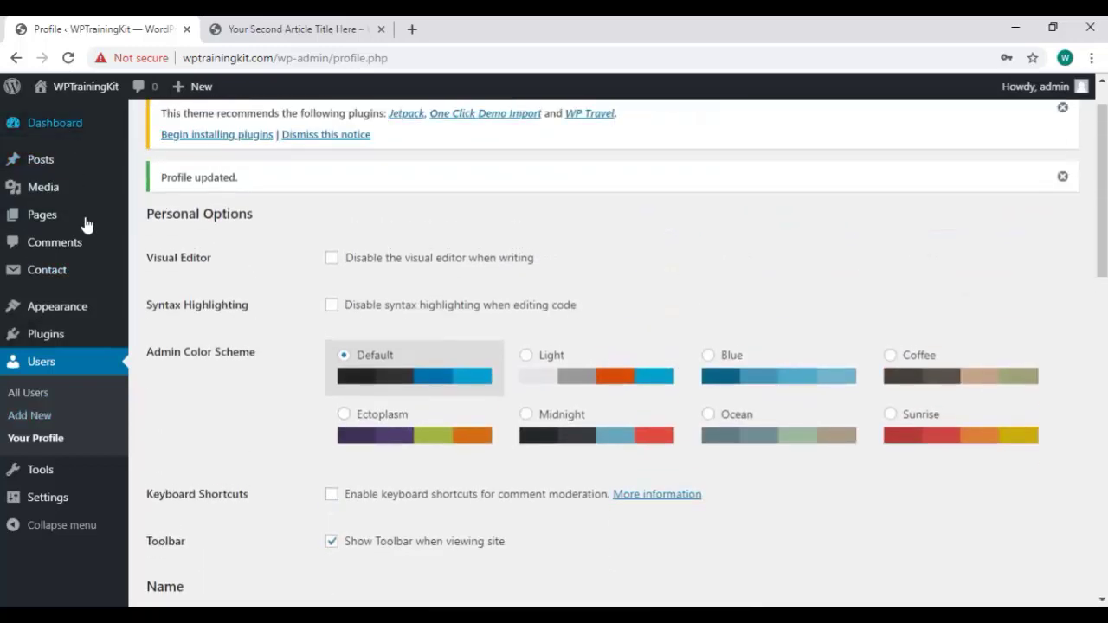
# Try the Light, Blue, Coffee, Sunrise and Ocean admin colour schemes in turn
pyautogui.click(528, 356)
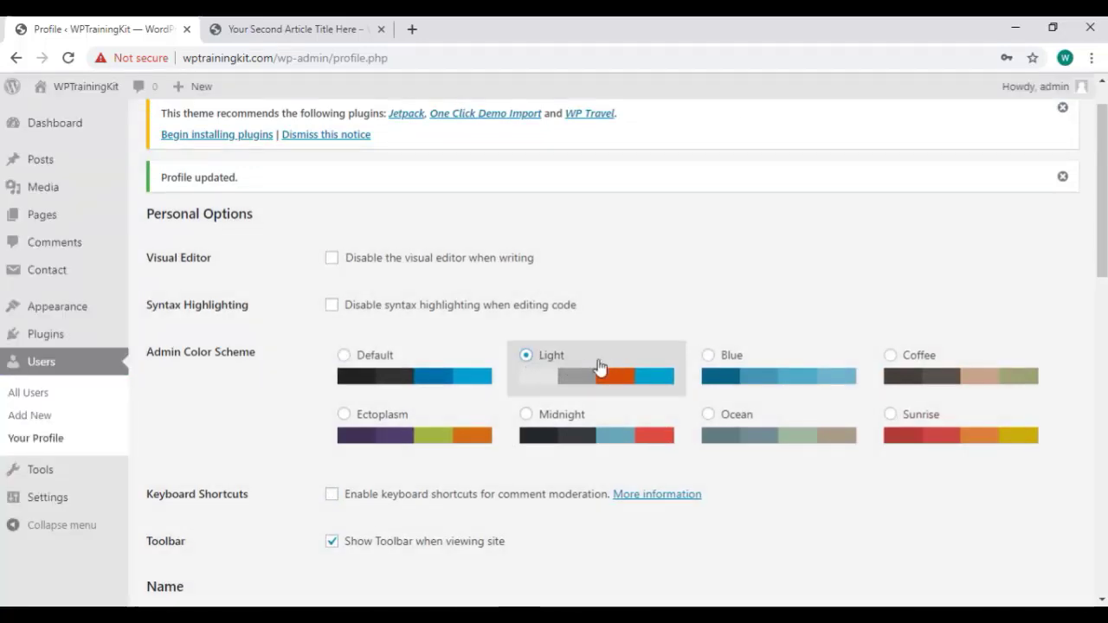
pyautogui.click(713, 368)
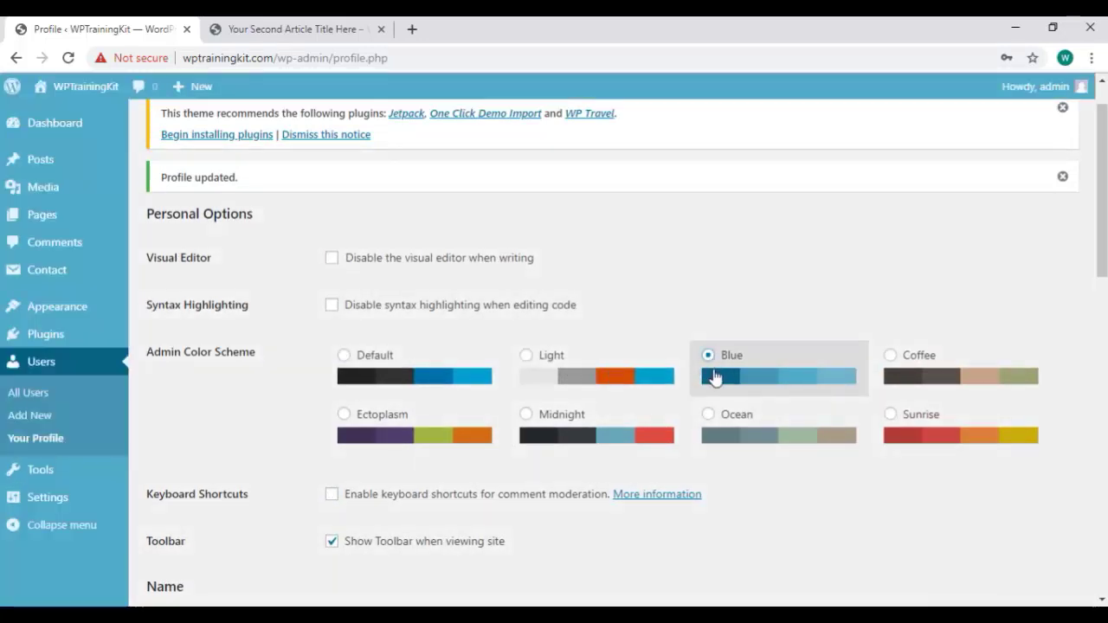
pyautogui.click(903, 365)
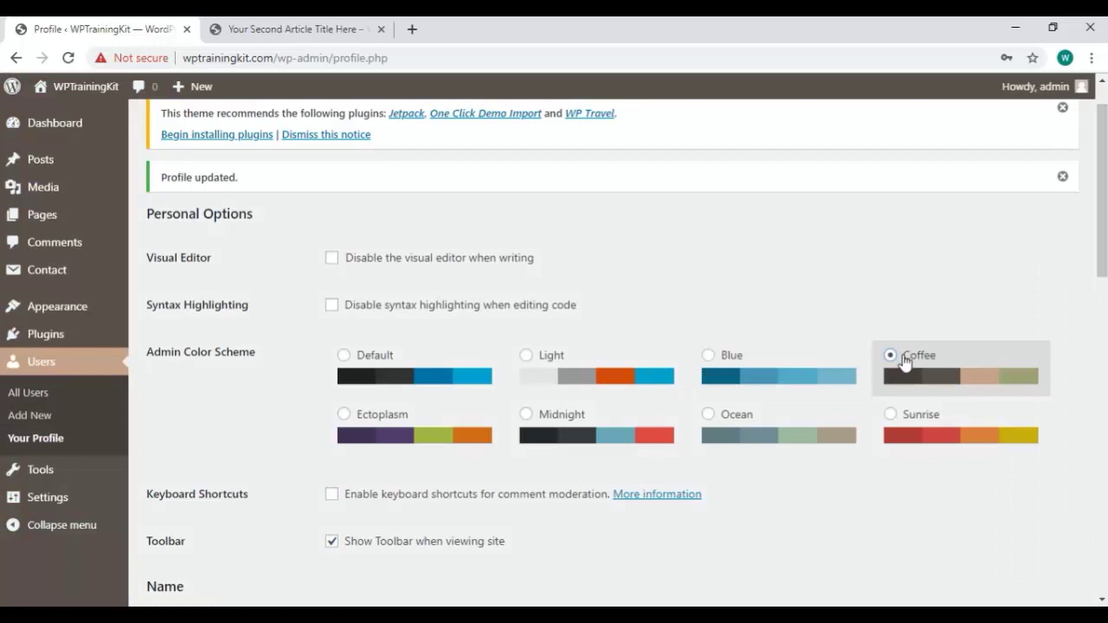
pyautogui.click(914, 418)
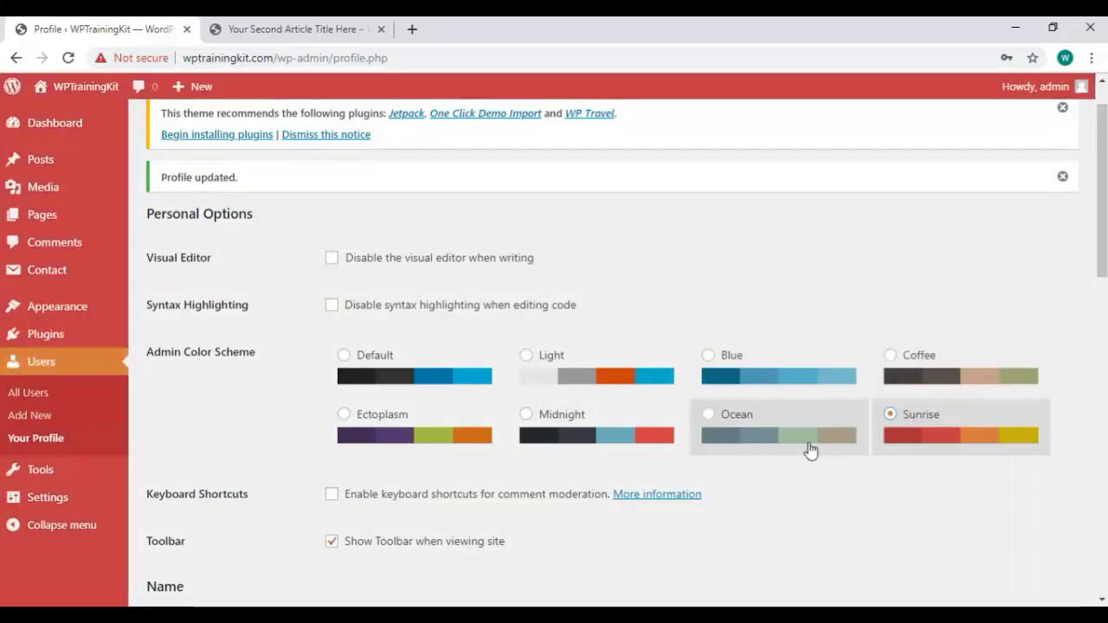
pyautogui.click(748, 446)
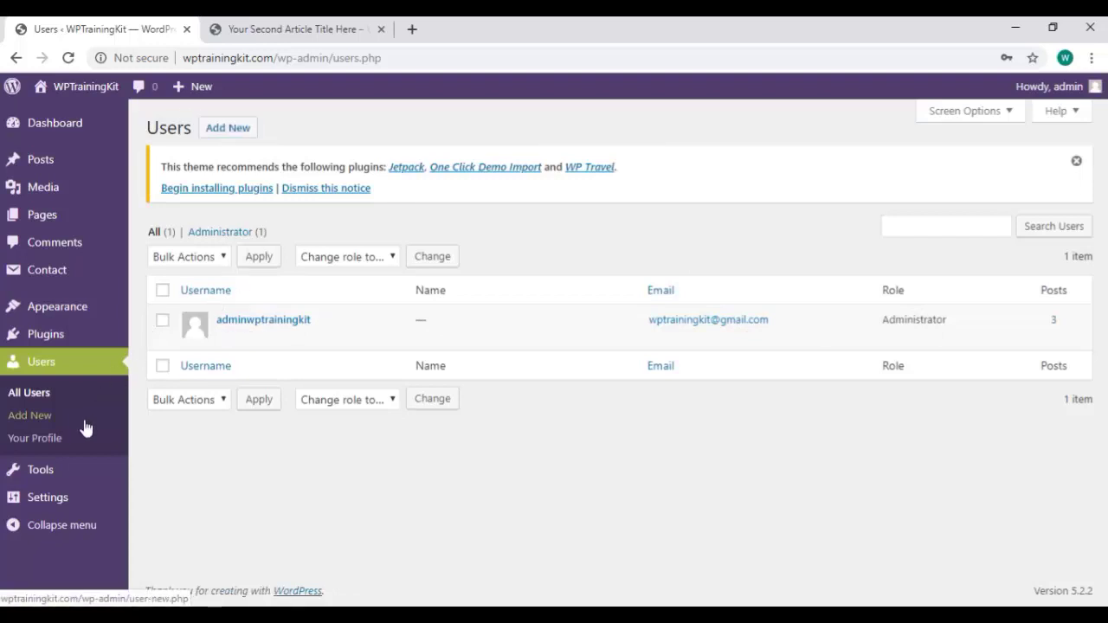
# Open the Add New User form and enter the username admin2
pyautogui.click(239, 129)
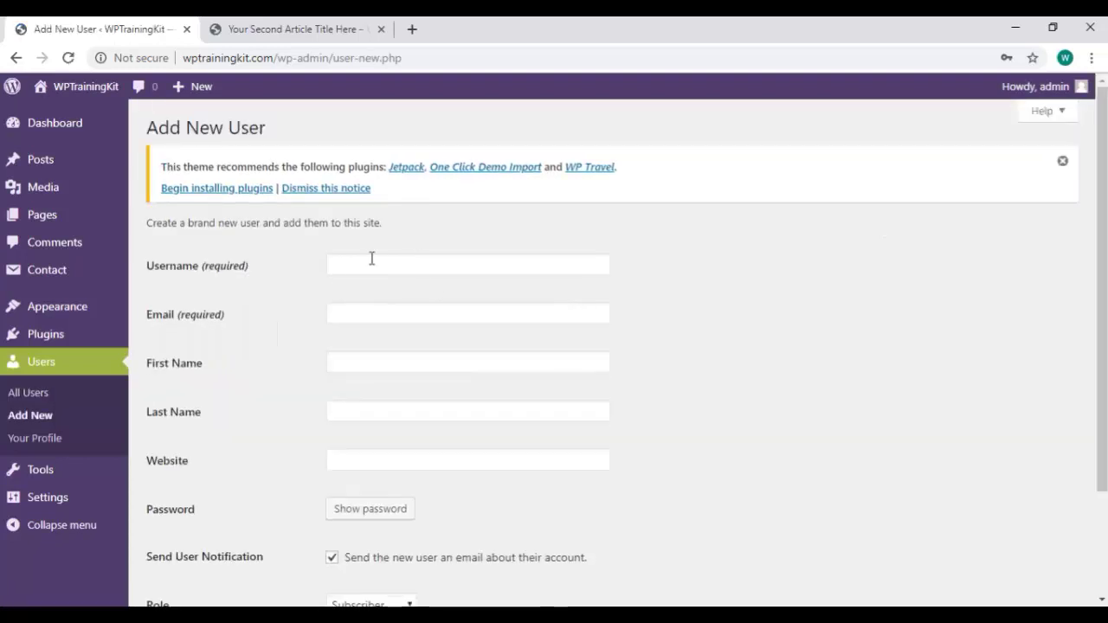
pyautogui.click(384, 262)
pyautogui.write('admin2')
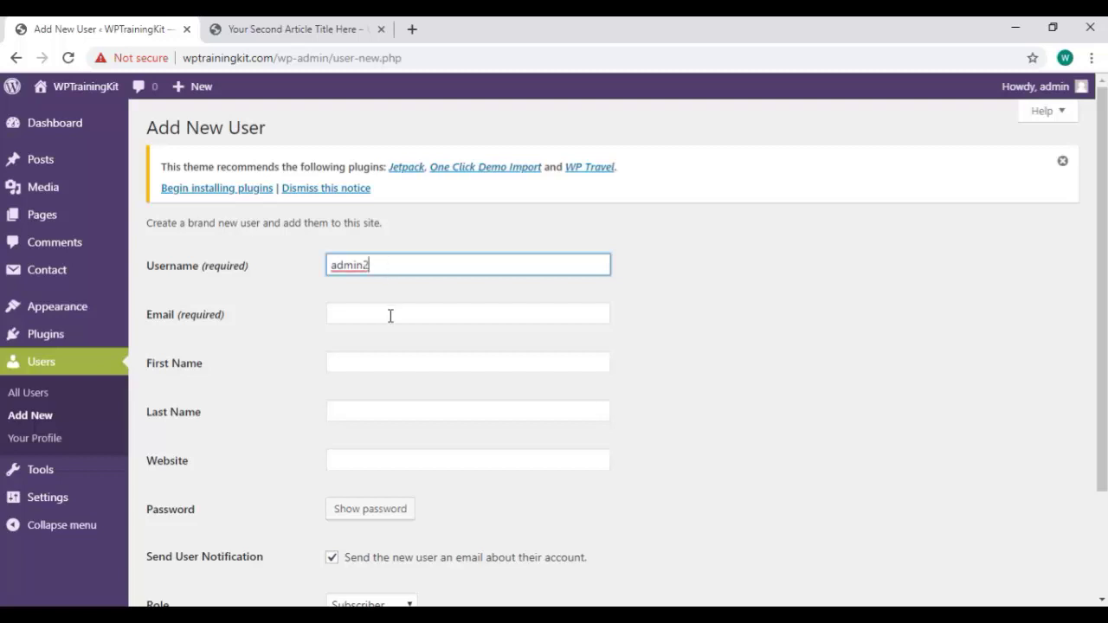
pyautogui.click(392, 316)
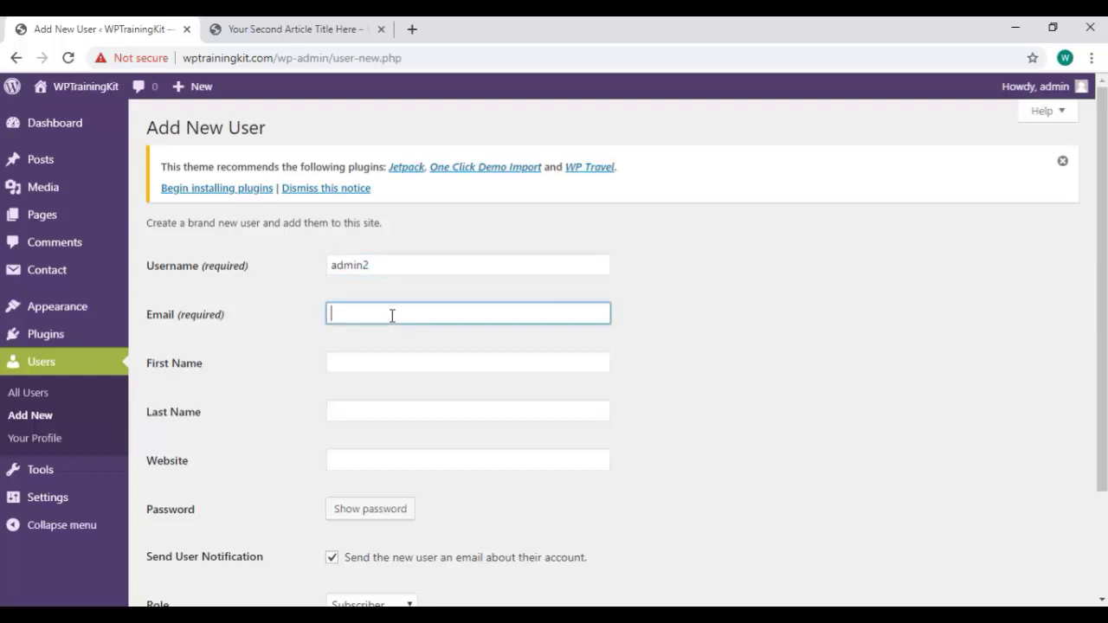
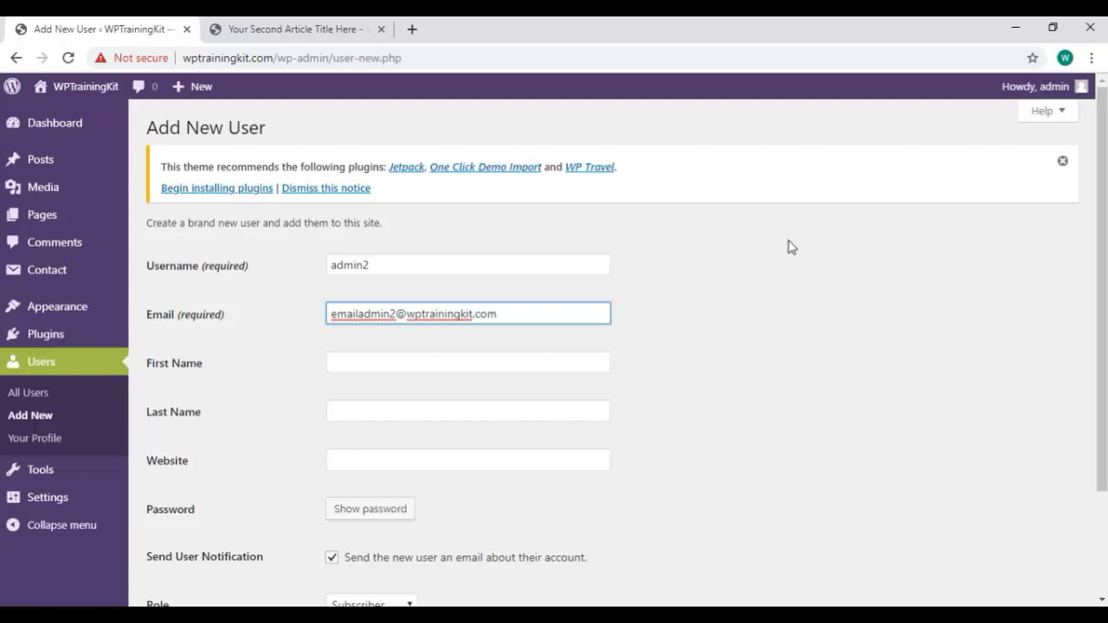
pyautogui.hotkey('ctrl', 'shift', 'Left')
pyautogui.hotkey('ctrl', 'shift', 'Left')
pyautogui.hotkey('ctrl', 'shift', 'Left')
pyautogui.press('BackSpace')
pyautogui.write('googl')
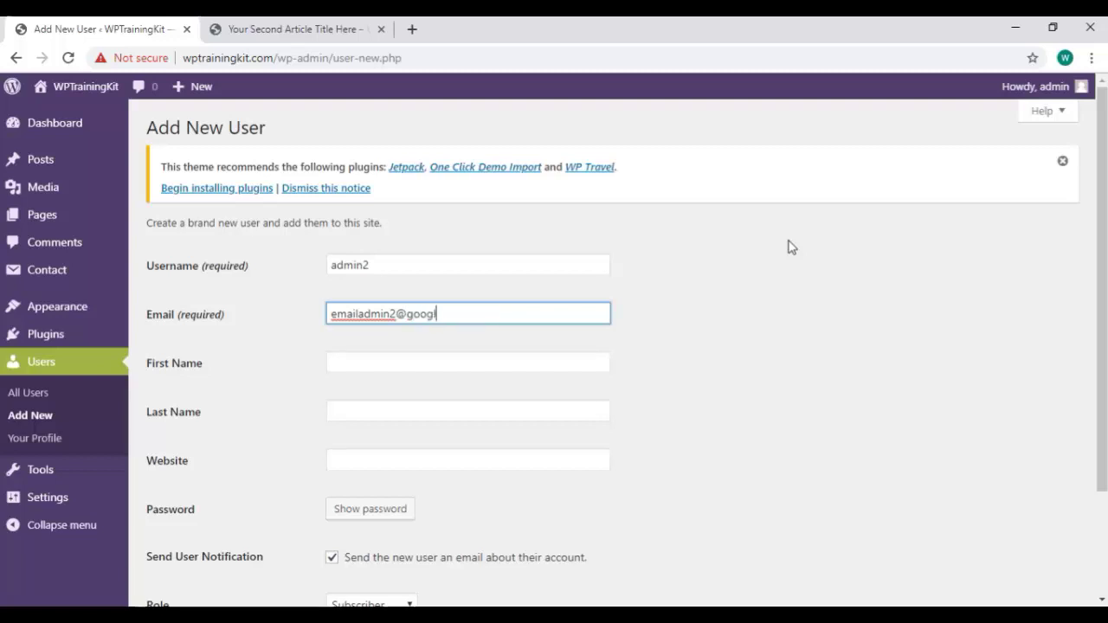
pyautogui.press('BackSpace')
pyautogui.press('BackSpace')
pyautogui.press('BackSpace')
pyautogui.write('mail.com')
pyautogui.hotkey('ctrl', 'shift', 'Left')
pyautogui.hotkey('ctrl', 'shift', 'Left')
pyautogui.hotkey('ctrl', 'shift', 'Left')
pyautogui.write('youremailhere')
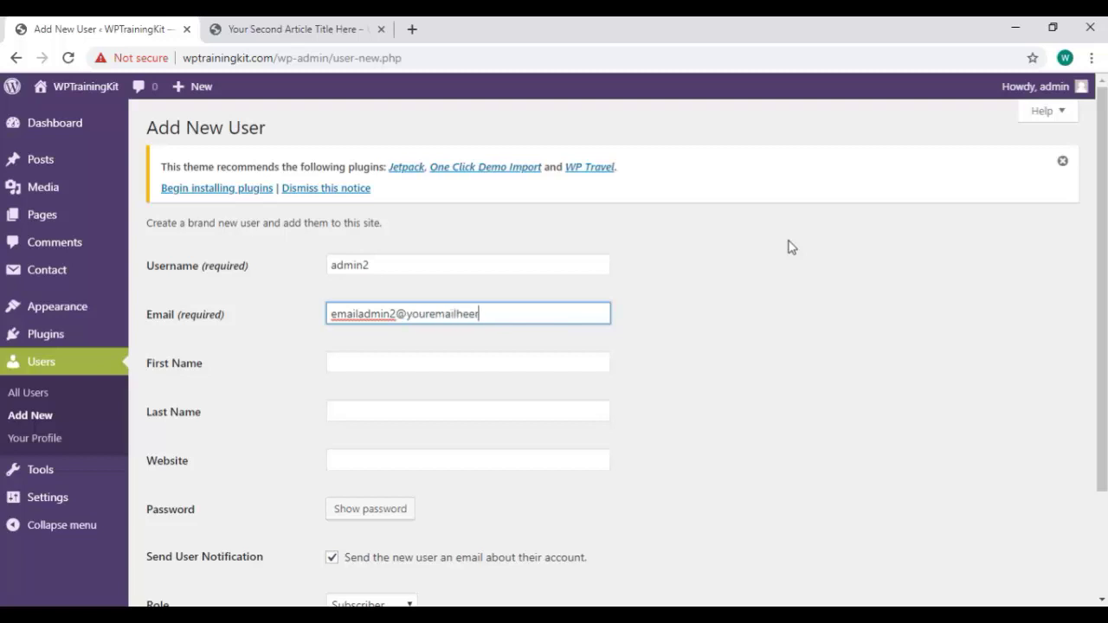
pyautogui.write('.com')
pyautogui.scroll(-3, 280, 314)
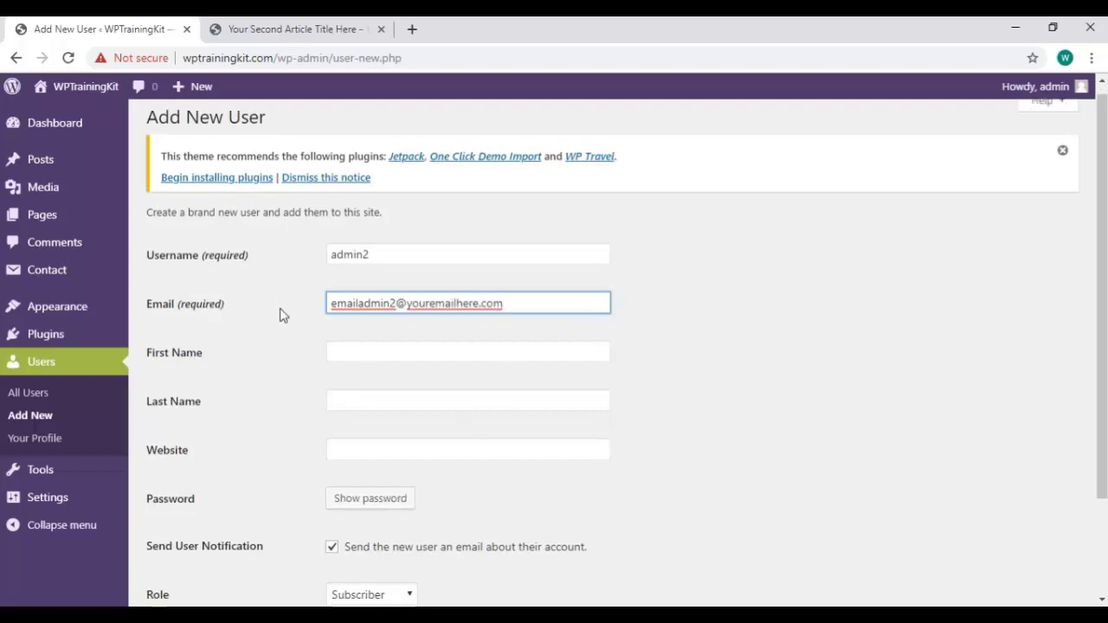
pyautogui.click(351, 326)
pyautogui.click(381, 389)
pyautogui.click(332, 423)
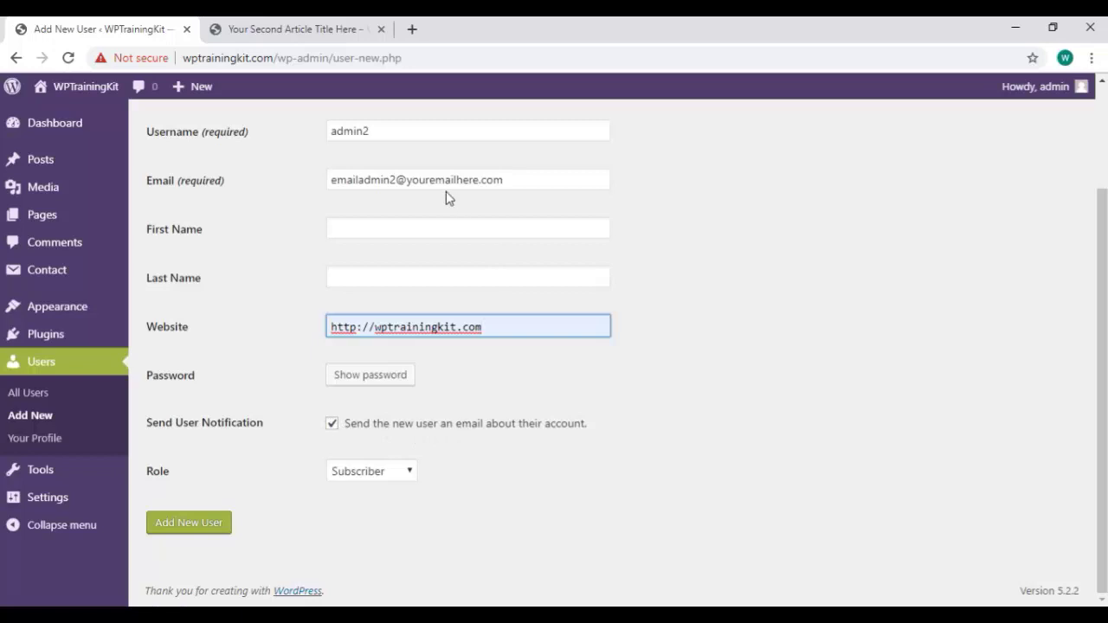
pyautogui.click(407, 473)
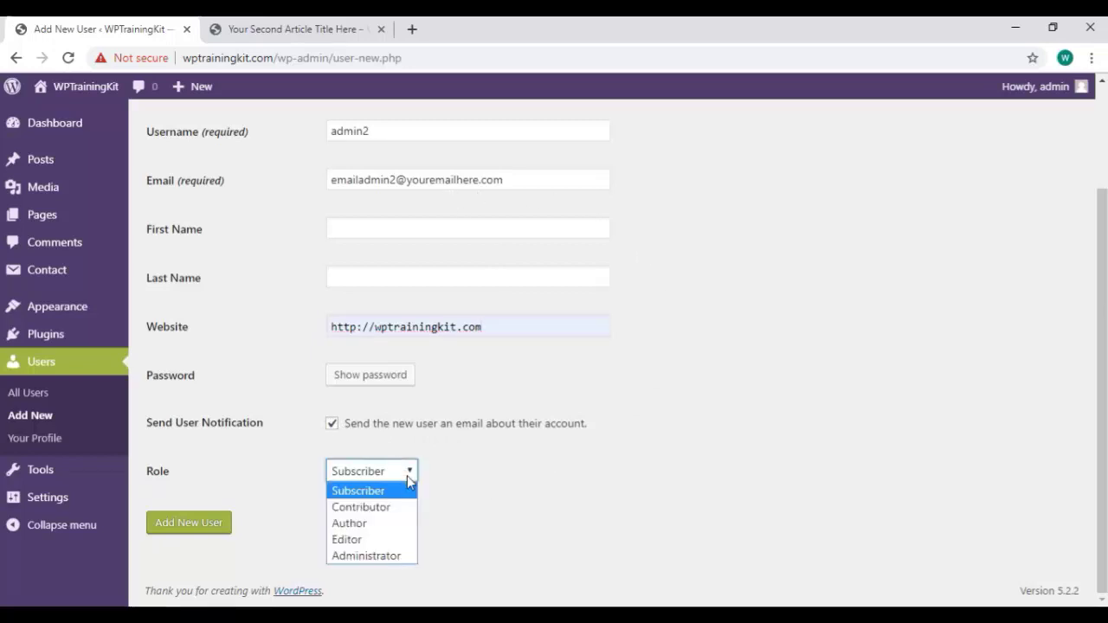
pyautogui.click(440, 487)
pyautogui.click(404, 471)
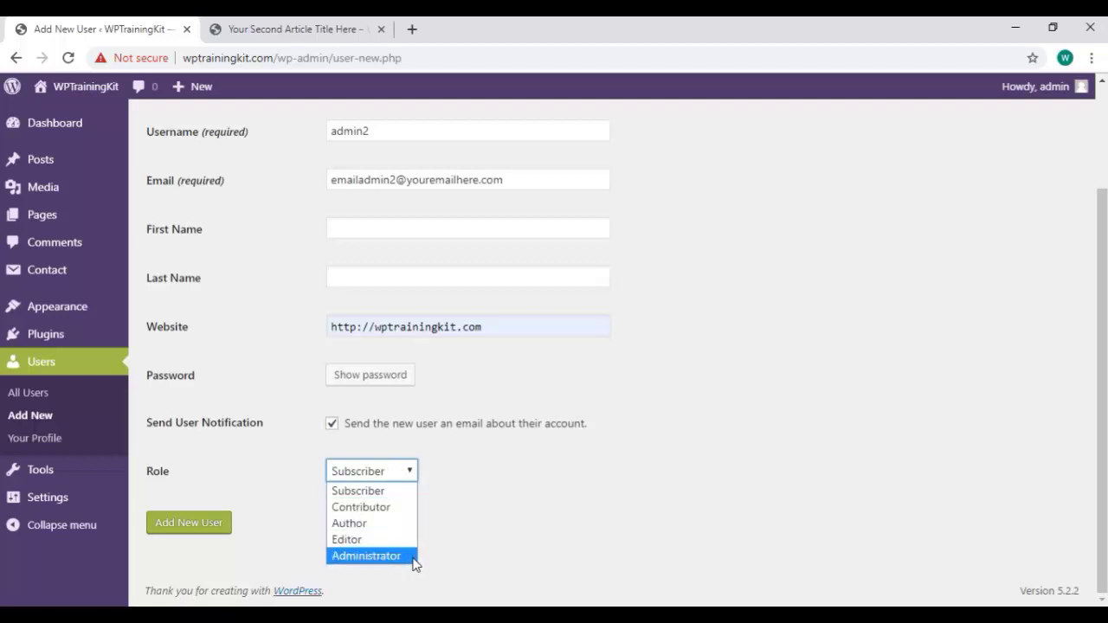
pyautogui.click(213, 527)
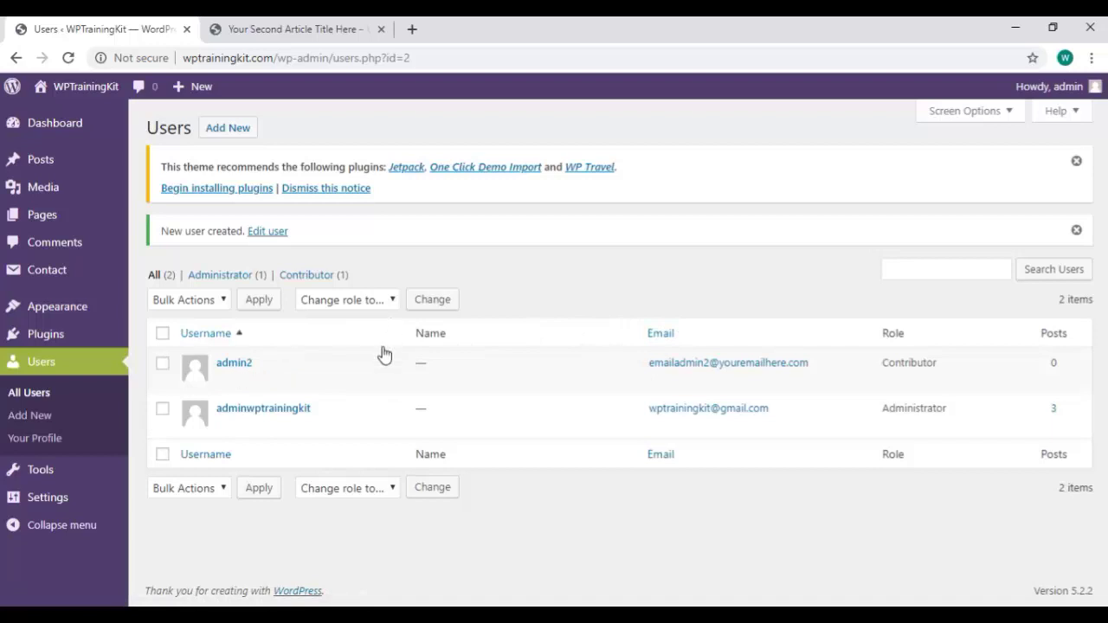
pyautogui.moveTo(260, 370)
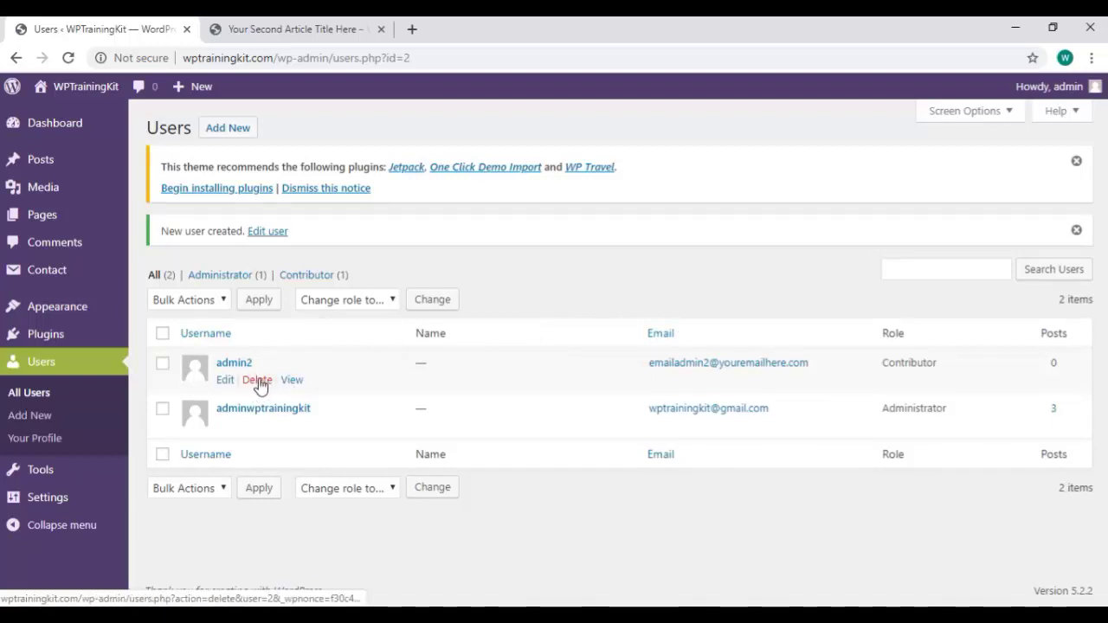
# Delete admin2 from the Users list and confirm the deletion
pyautogui.click(258, 381)
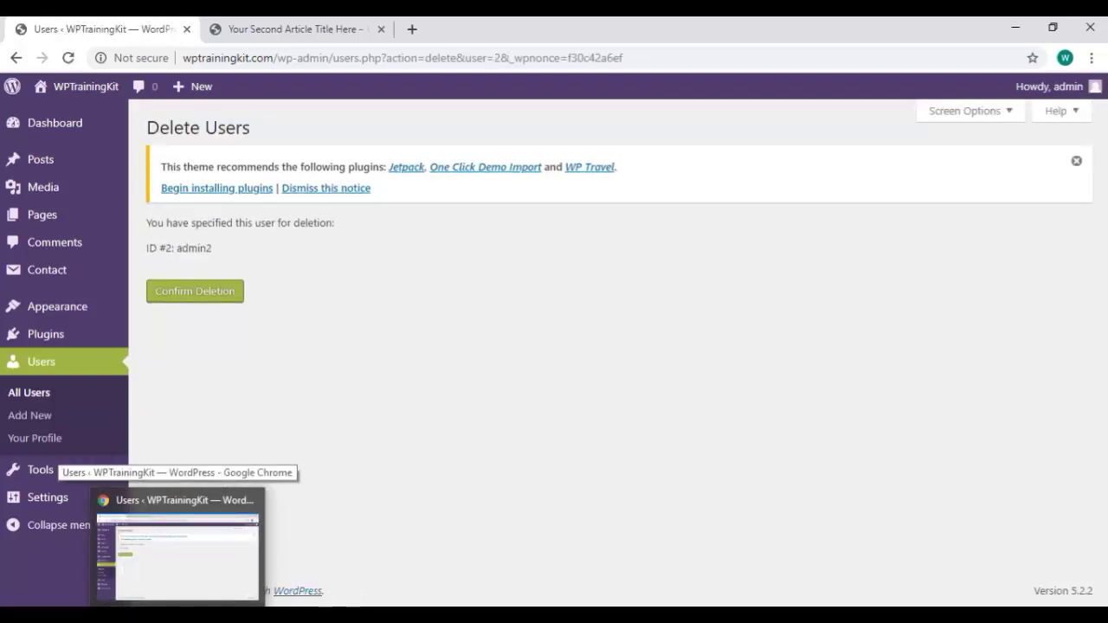
pyautogui.click(213, 292)
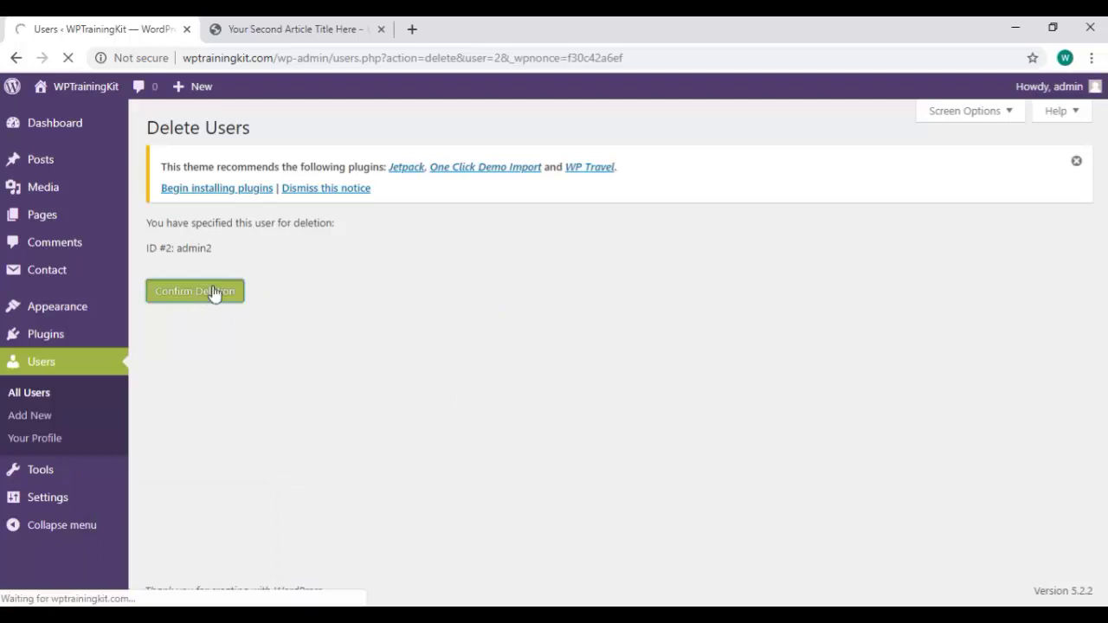